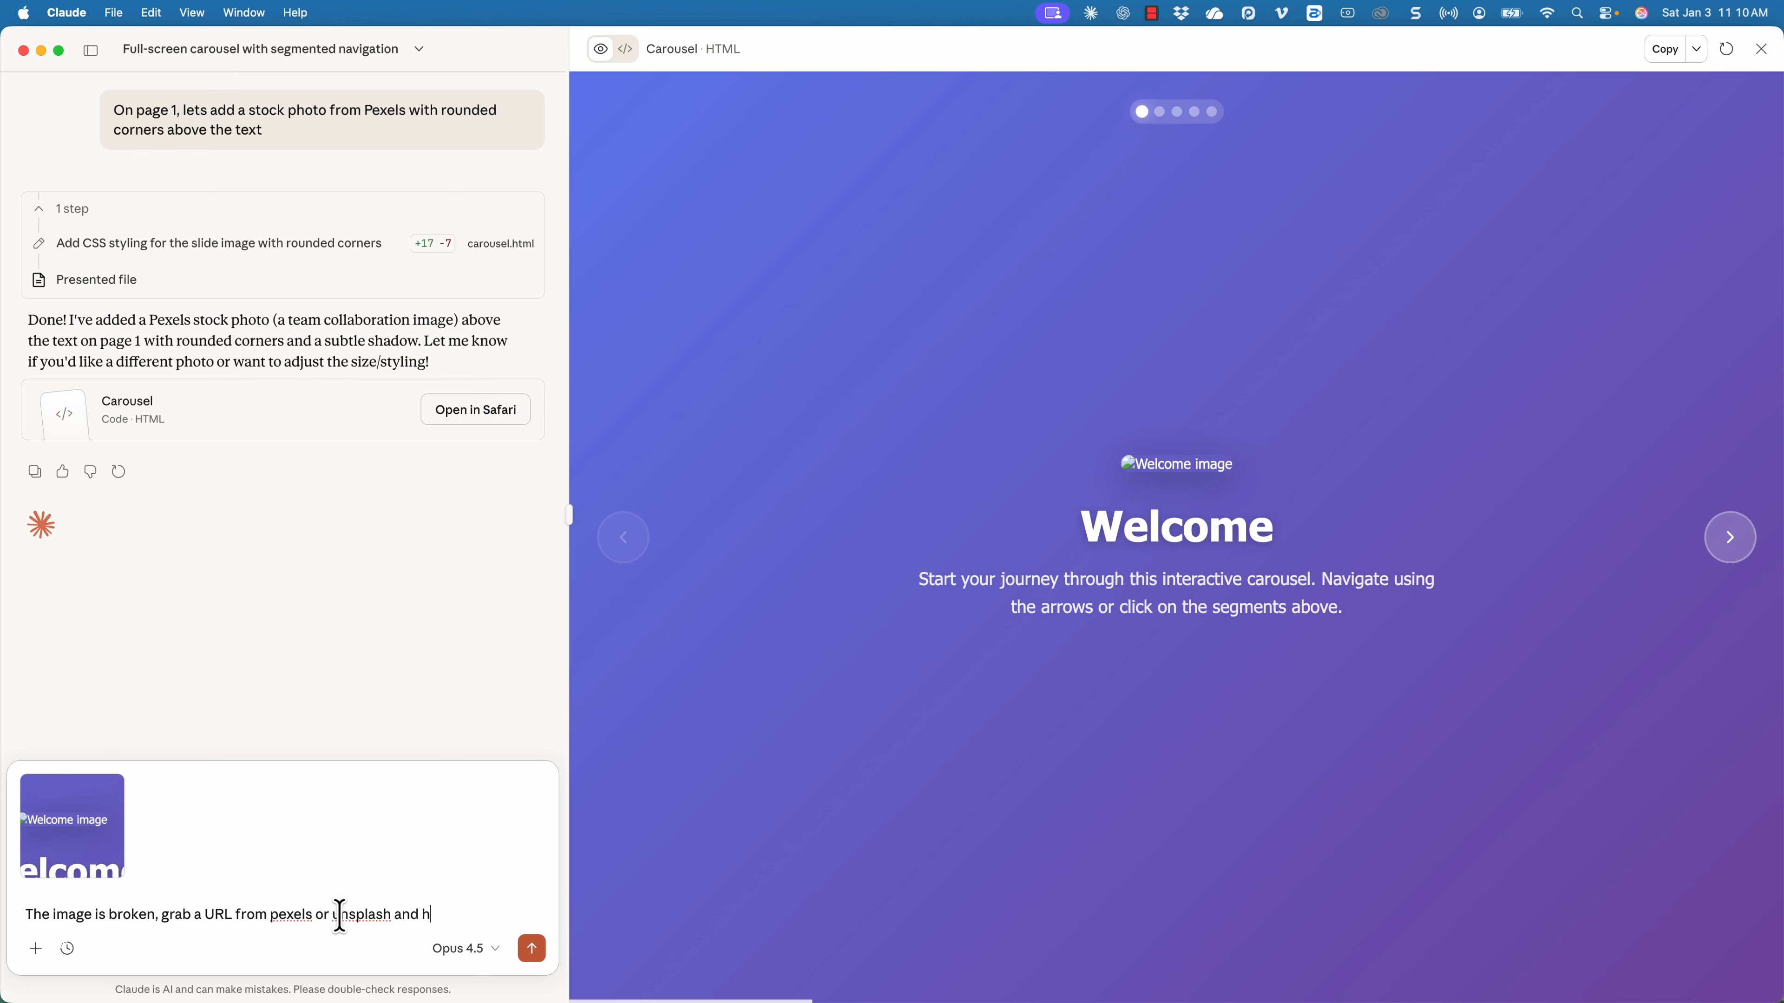
Ask Claude to replace the broken image: "The image is broken, grab a URL from pexels or unsplash and have the image shown".
{"action": "type", "text": "own"}
{"action": "key", "text": "Return"}
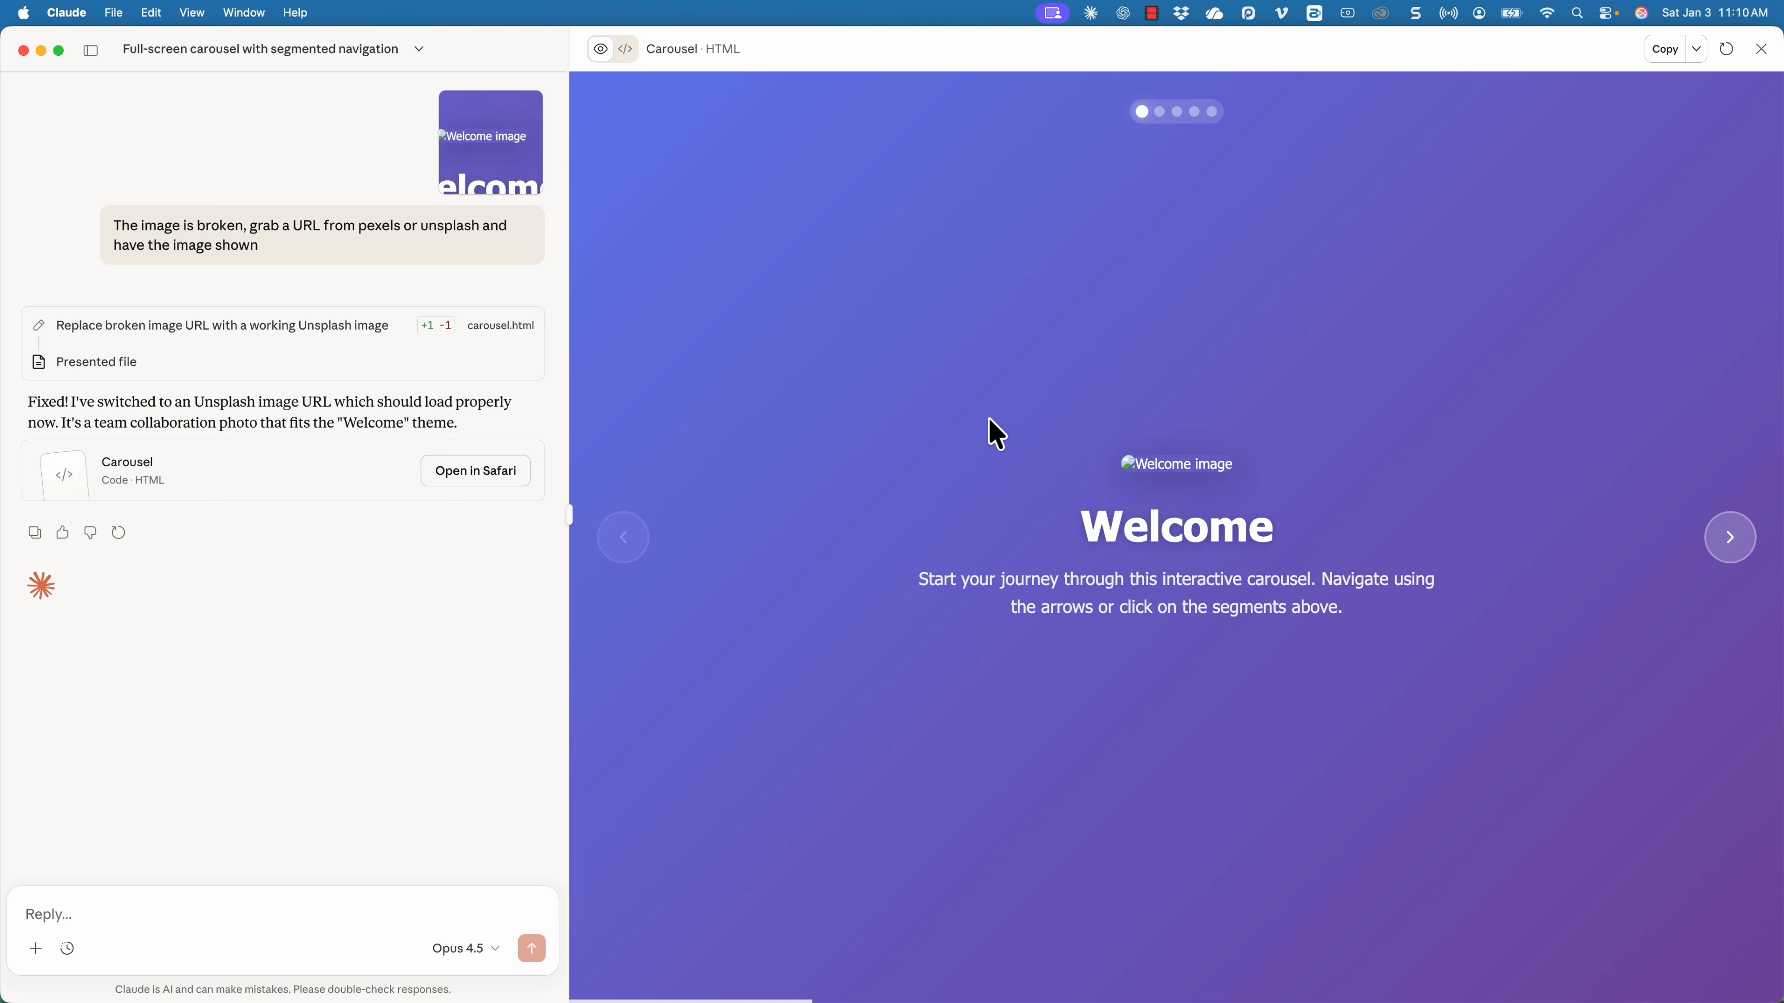
Switch to Safari, open the Pexels site in a new tab and search its photos for "corporate".
{"action": "key", "text": "super+Tab"}
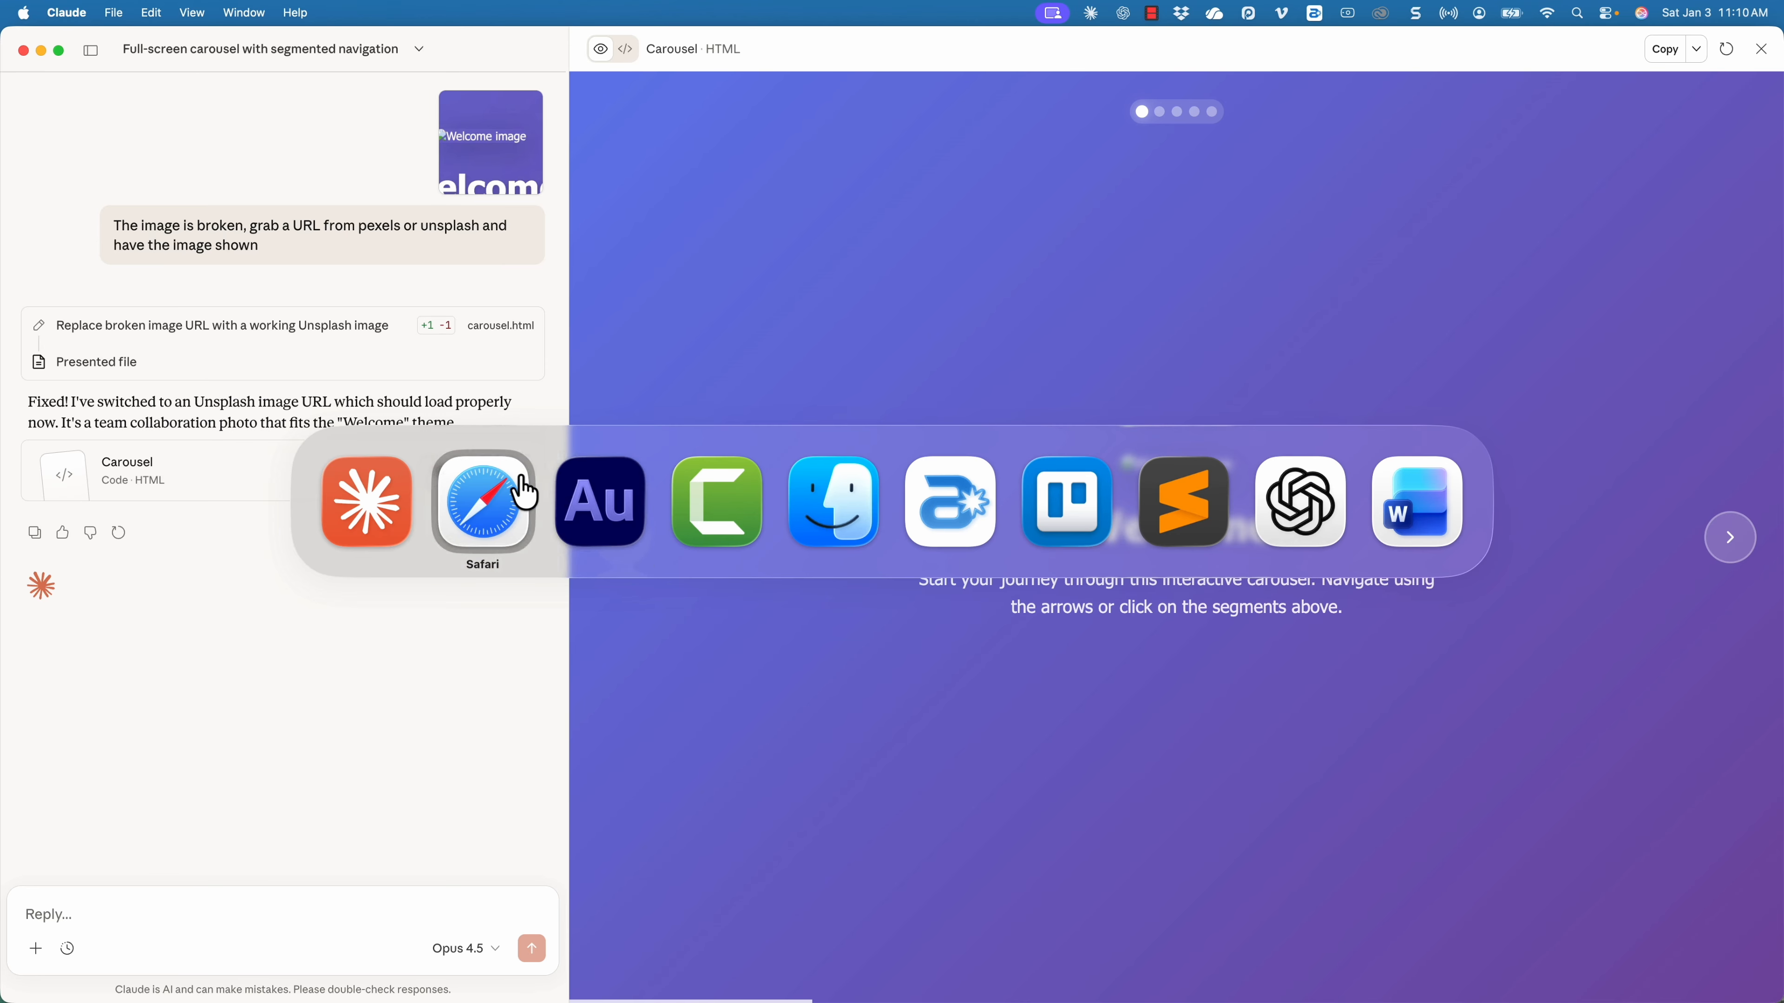
{"action": "key", "text": "super+t"}
{"action": "type", "text": "pexels"}
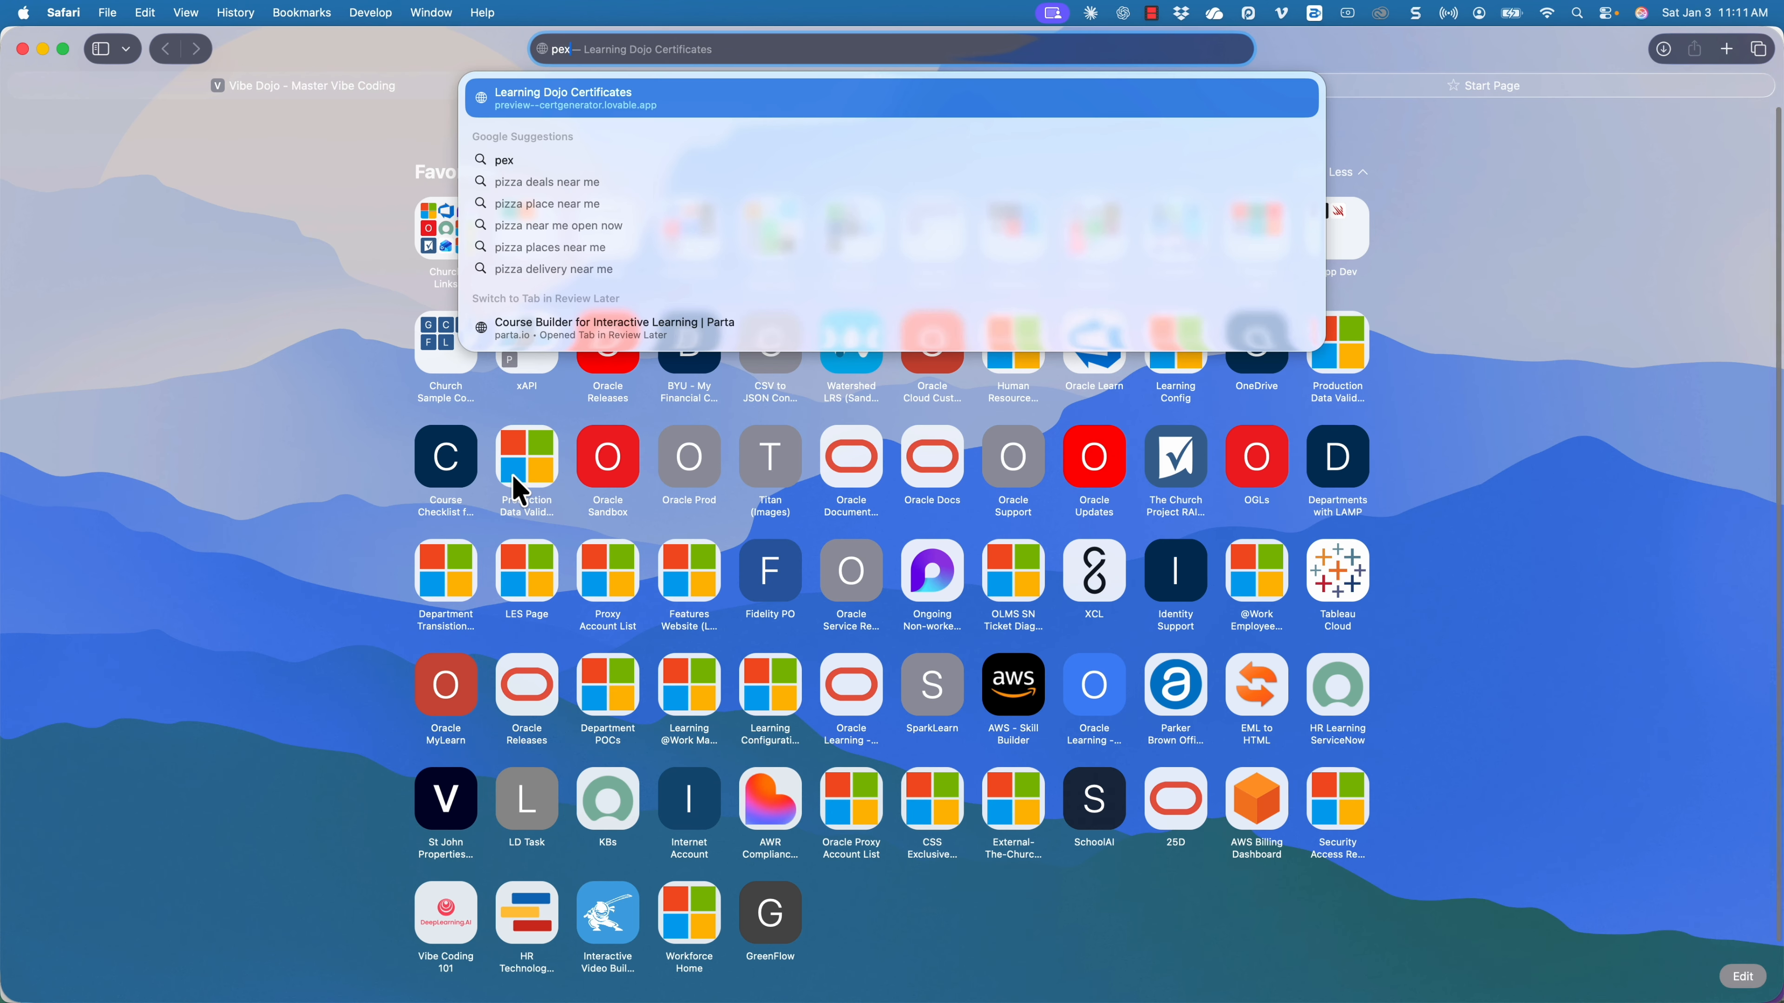
{"action": "key", "text": "Return"}
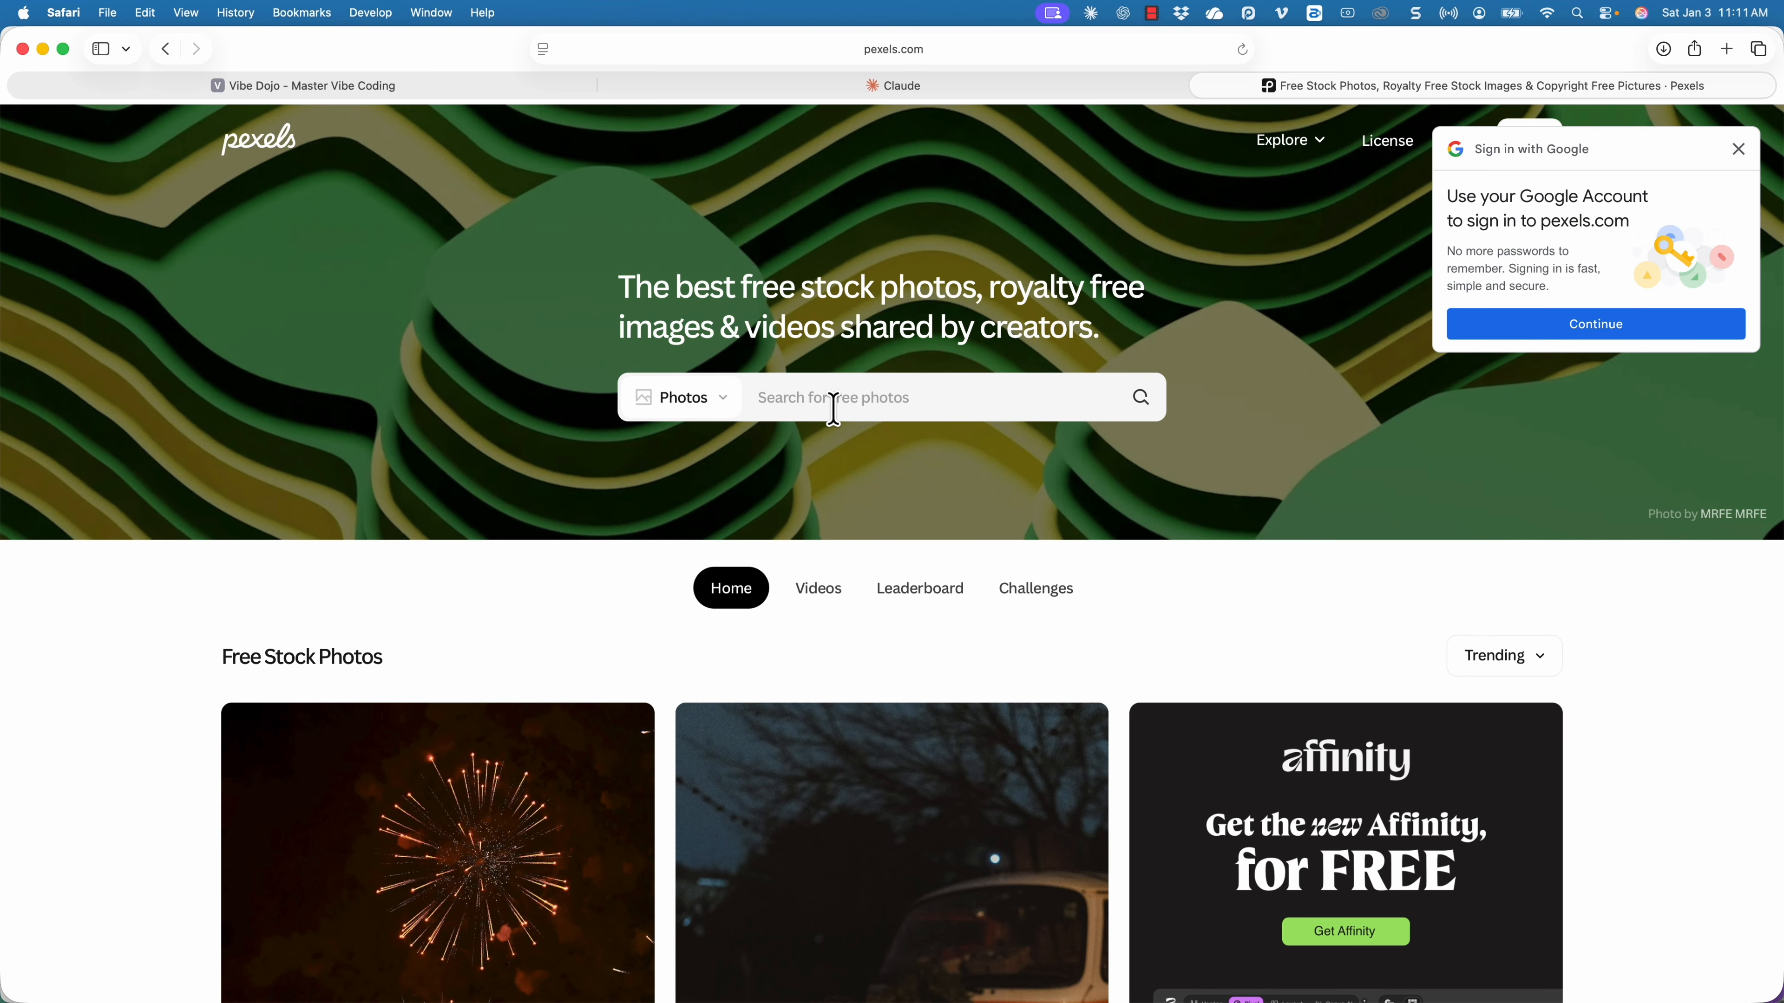
{"action": "left_click", "coordinate": [834, 409]}
{"action": "type", "text": "corporate"}
{"action": "key", "text": "Return"}
Open the low-angle skyscraper photo from the results and copy its image link.
{"action": "left_click", "coordinate": [419, 490]}
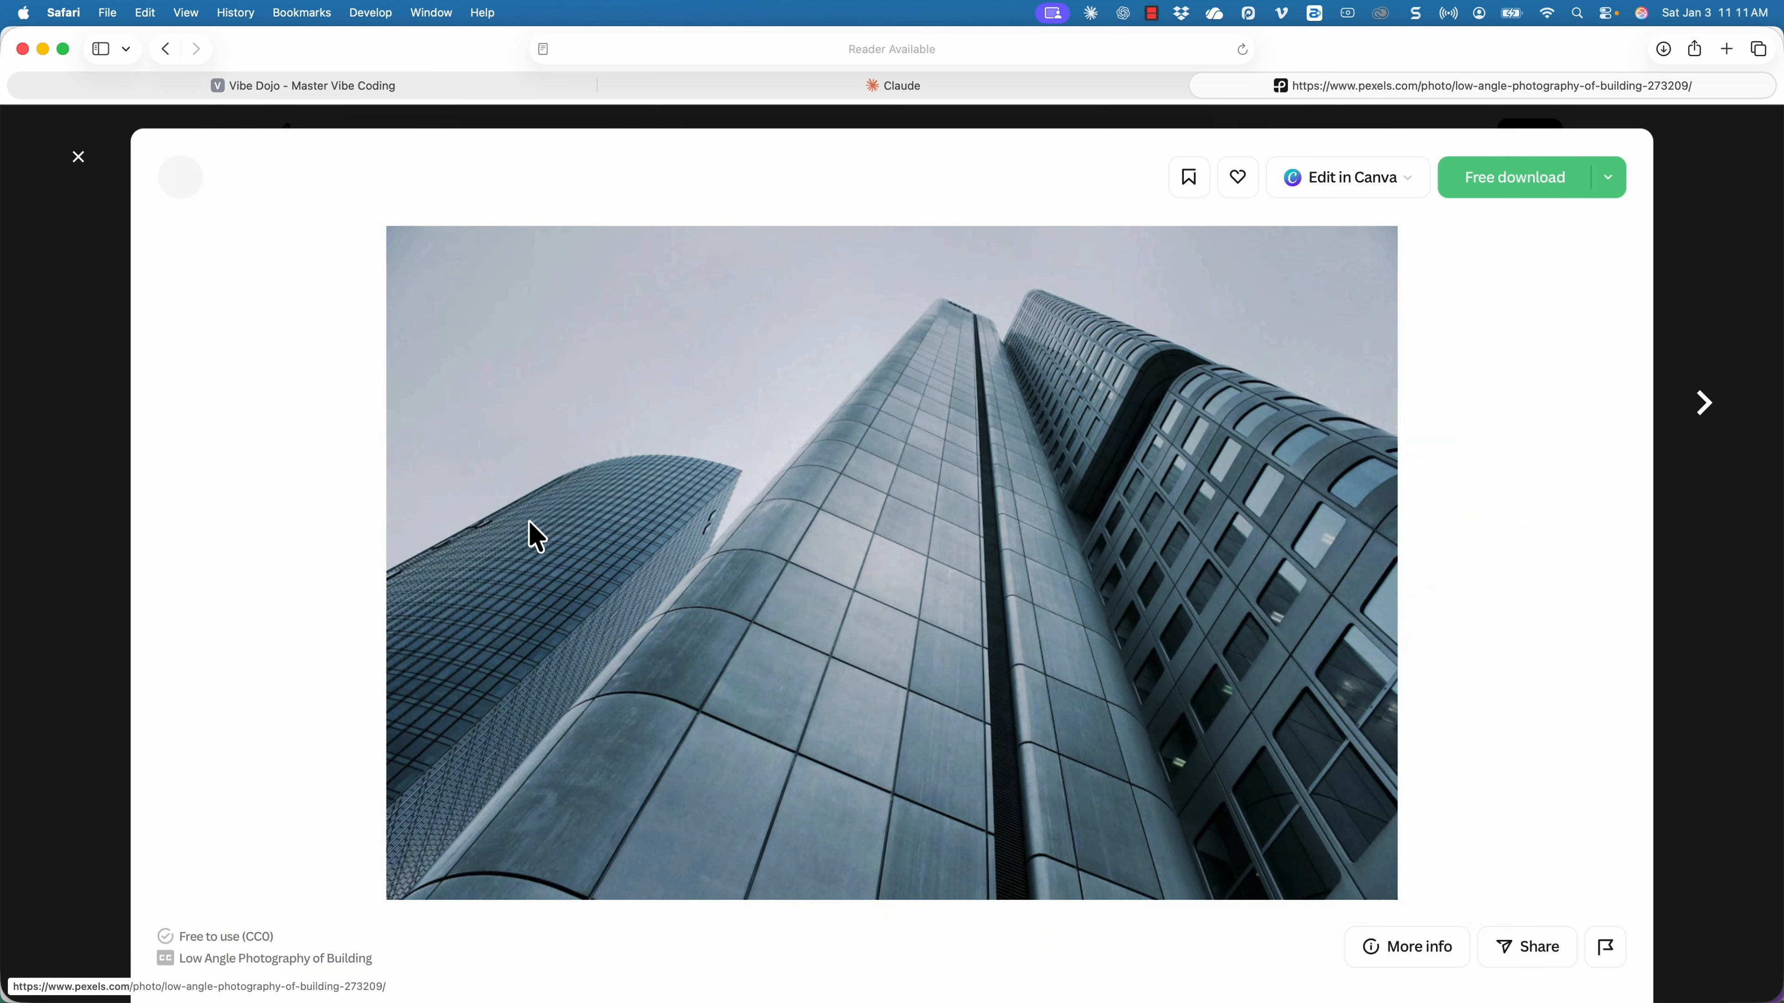
{"action": "right_click", "coordinate": [1092, 365]}
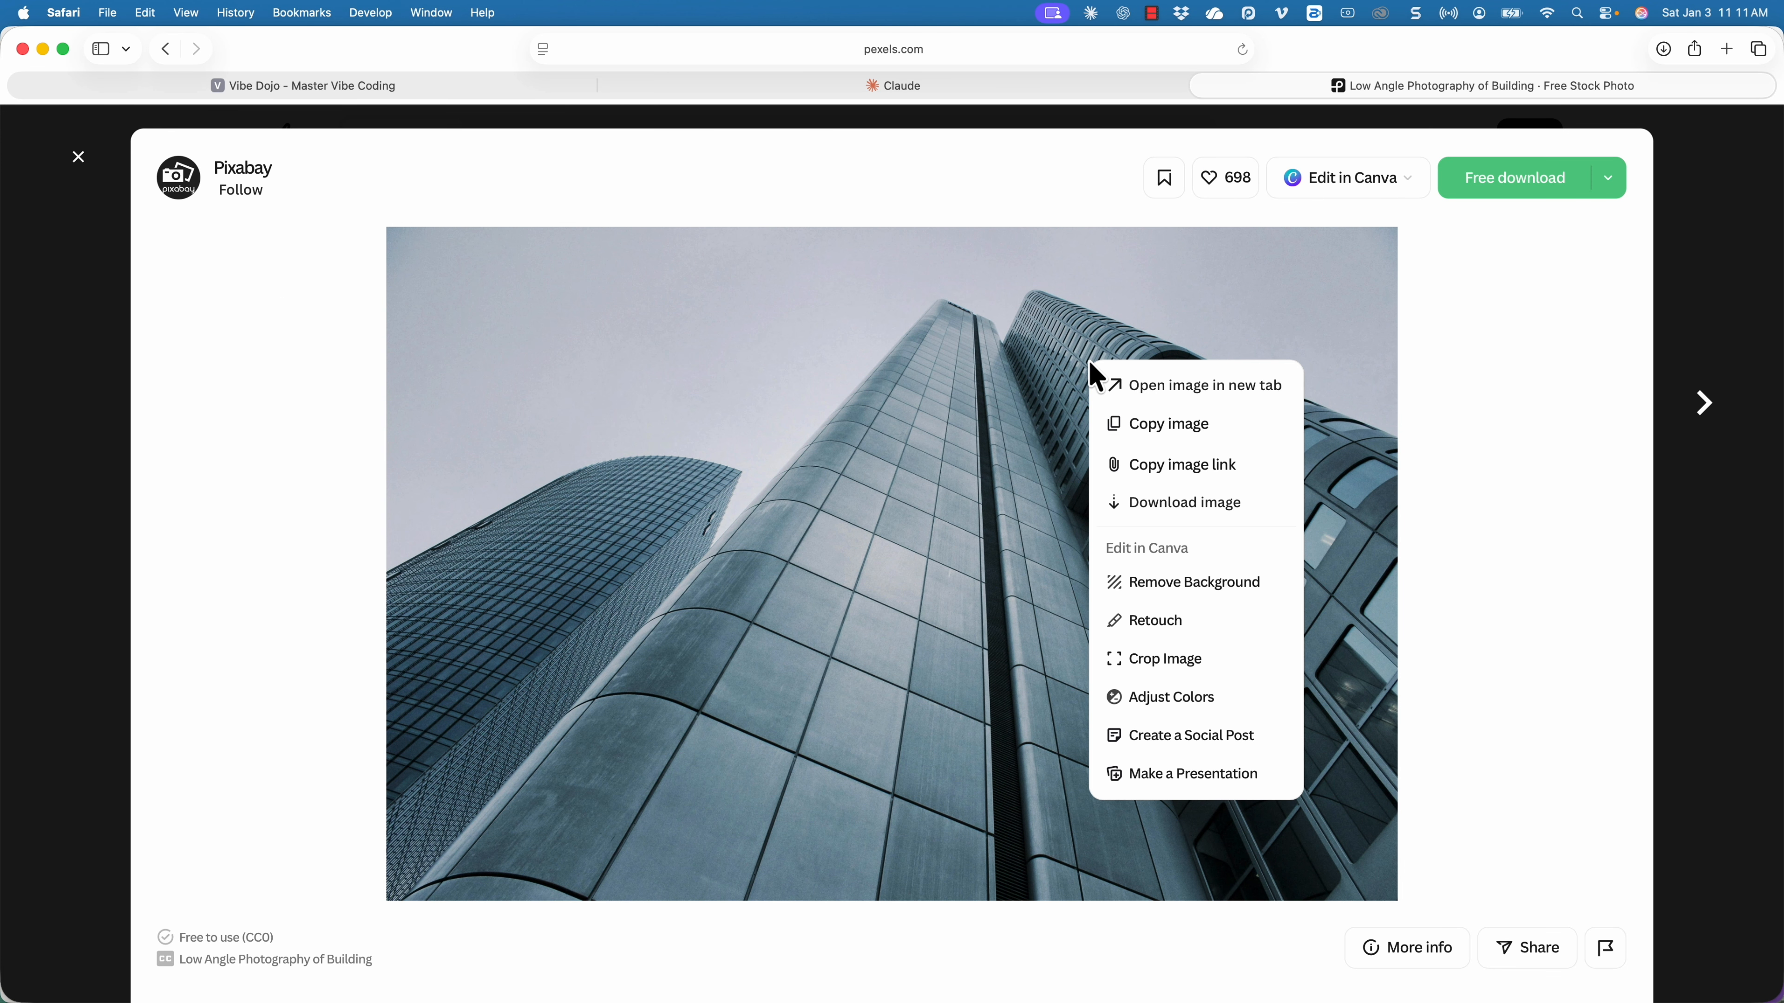
{"action": "left_click", "coordinate": [1172, 465]}
Switch to Claude and send "The image is still not working, use this URL" followed by the copied Pexels image link.
{"action": "key", "text": "super+Tab"}
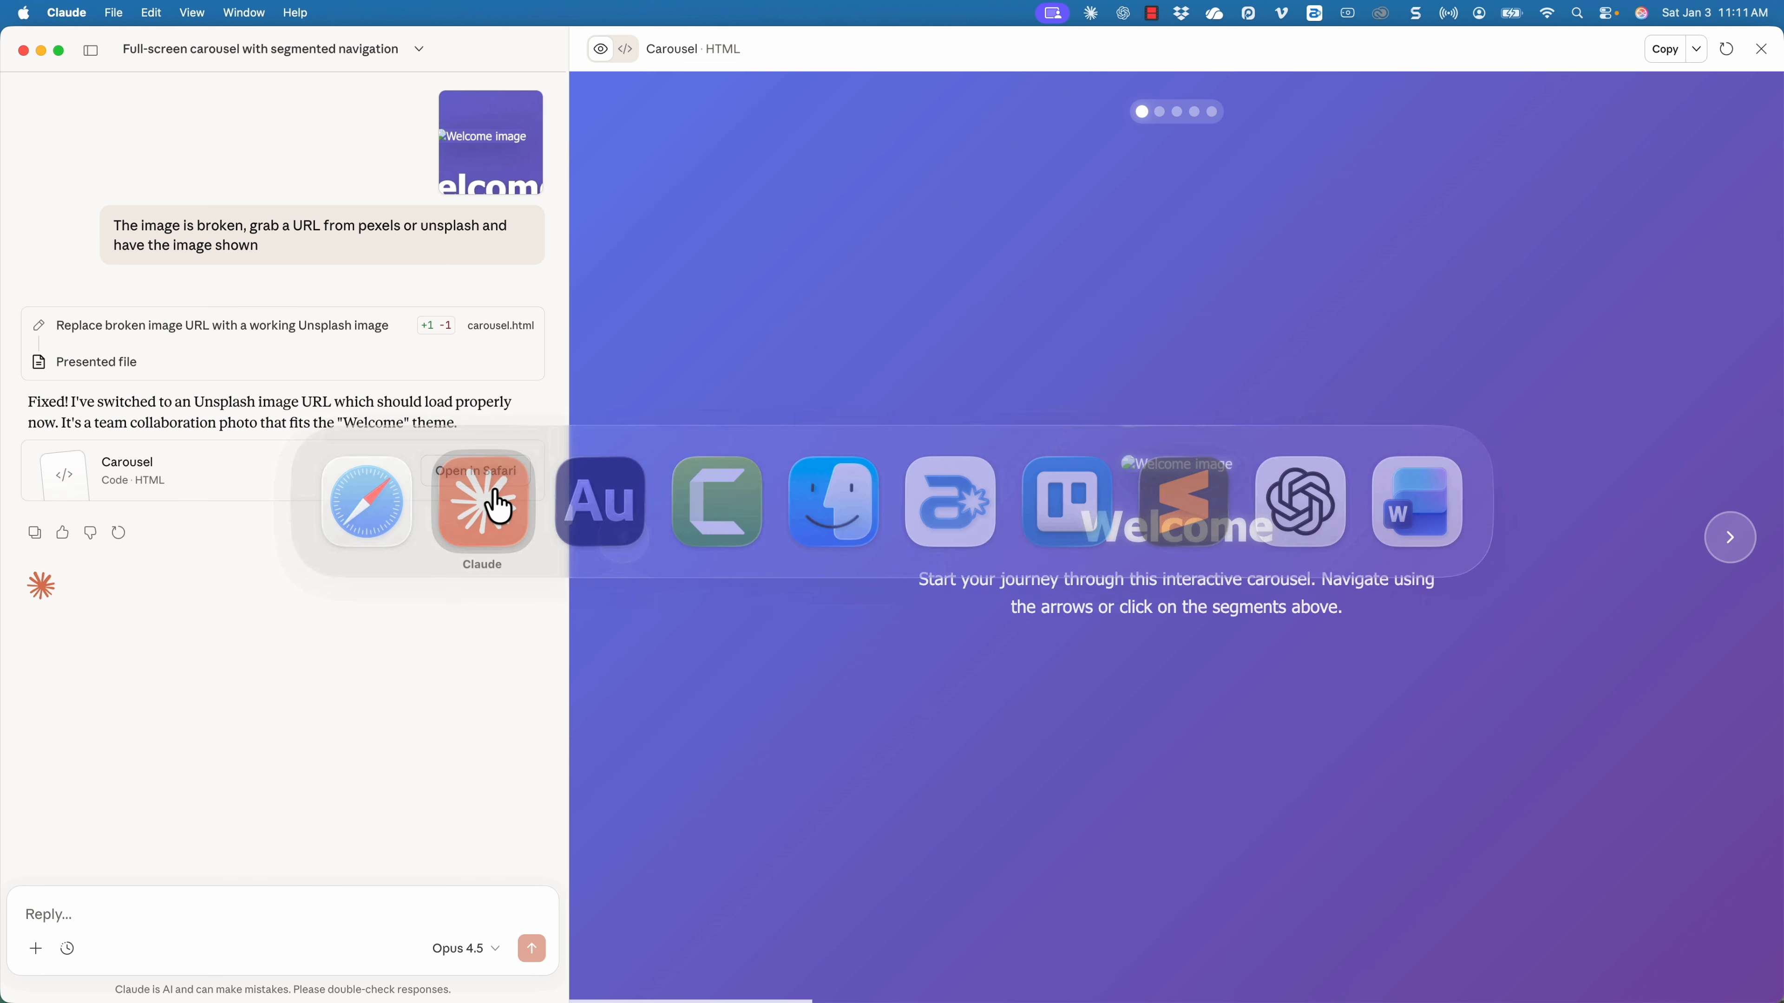
{"action": "left_click", "coordinate": [383, 917]}
{"action": "type", "text": "The"}
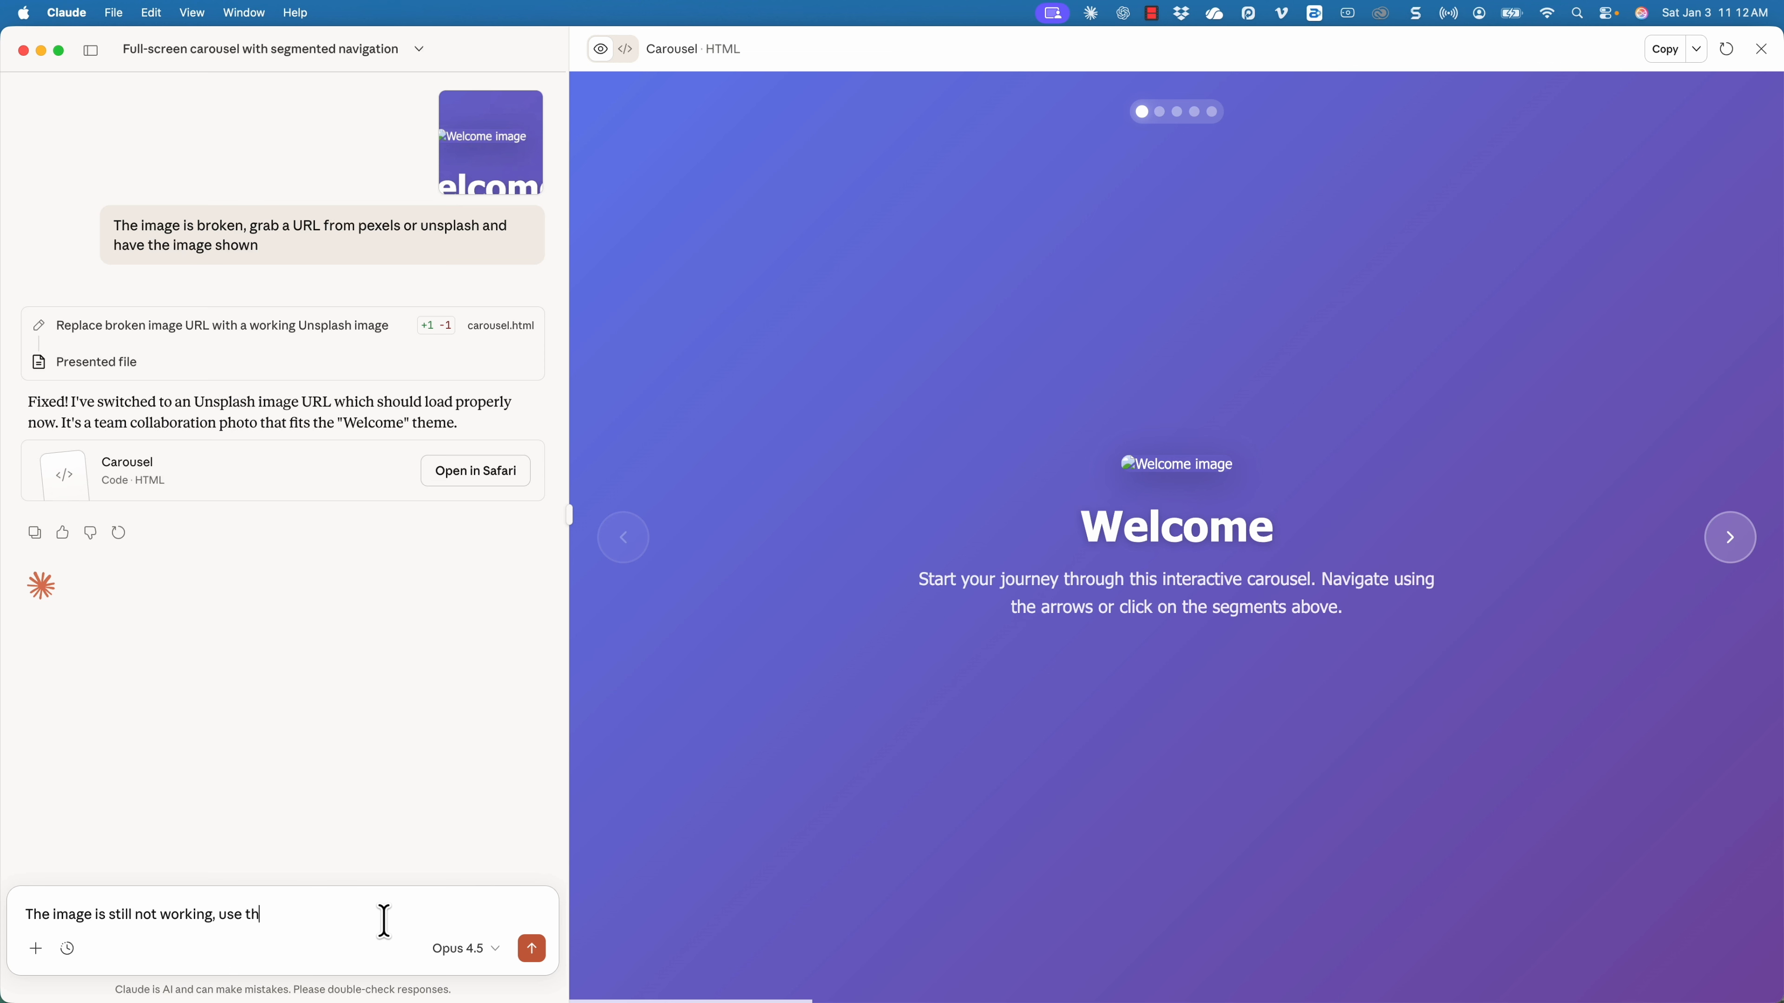
{"action": "key", "text": "super+v"}
{"action": "key", "text": "Return"}
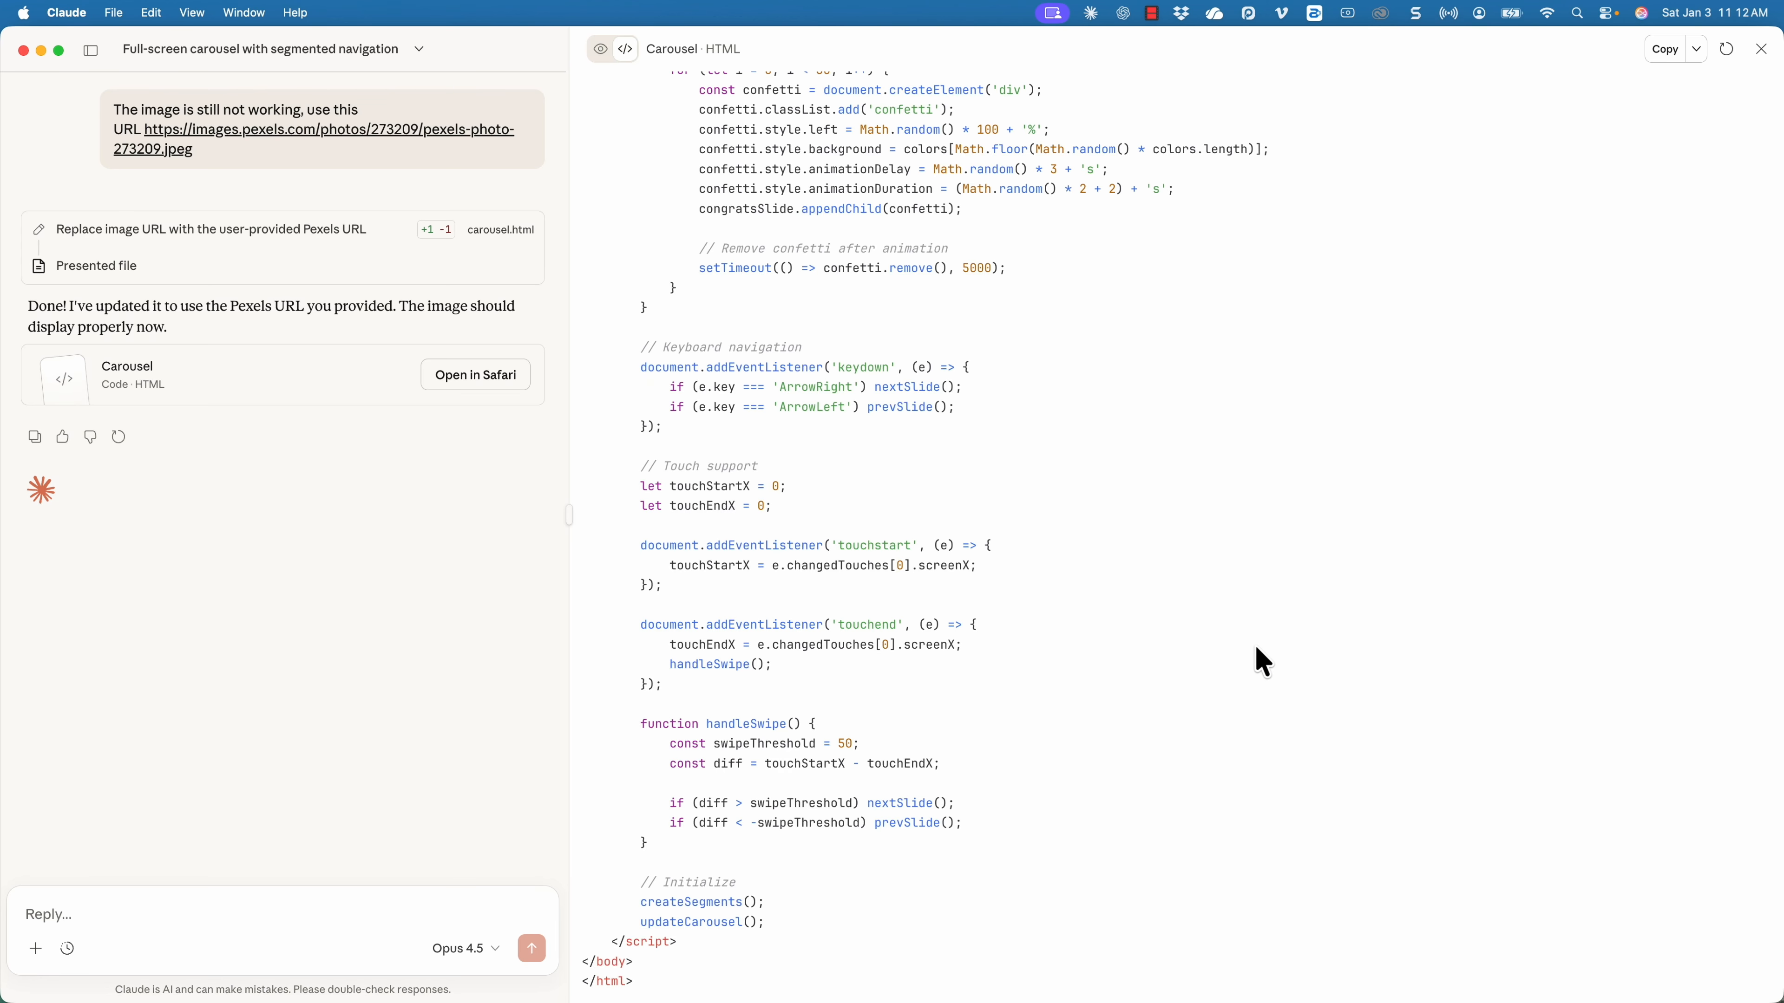
Check the Welcome slide's image URL from the carousel code by loading it in a new Safari tab, closing that tab when finished.
{"action": "scroll", "coordinate": [1262, 662], "scroll_direction": "up", "scroll_amount": 20}
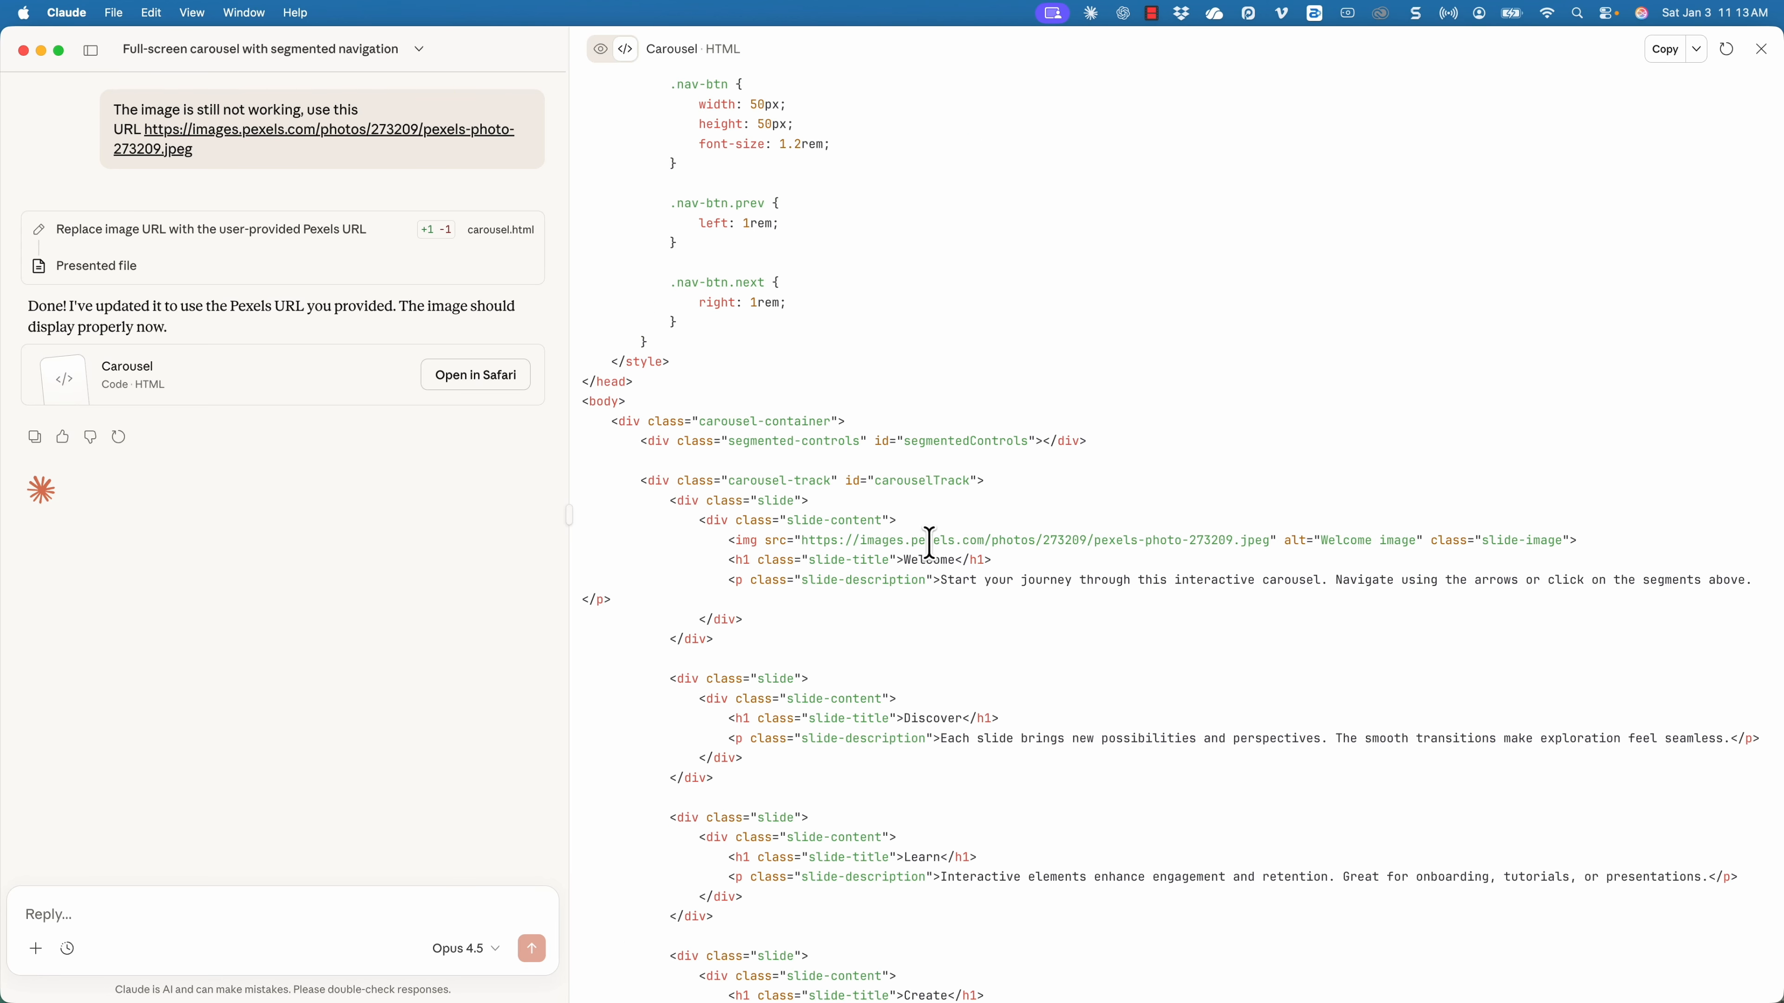
{"action": "left_click_drag", "start_coordinate": [803, 542], "coordinate": [1271, 542]}
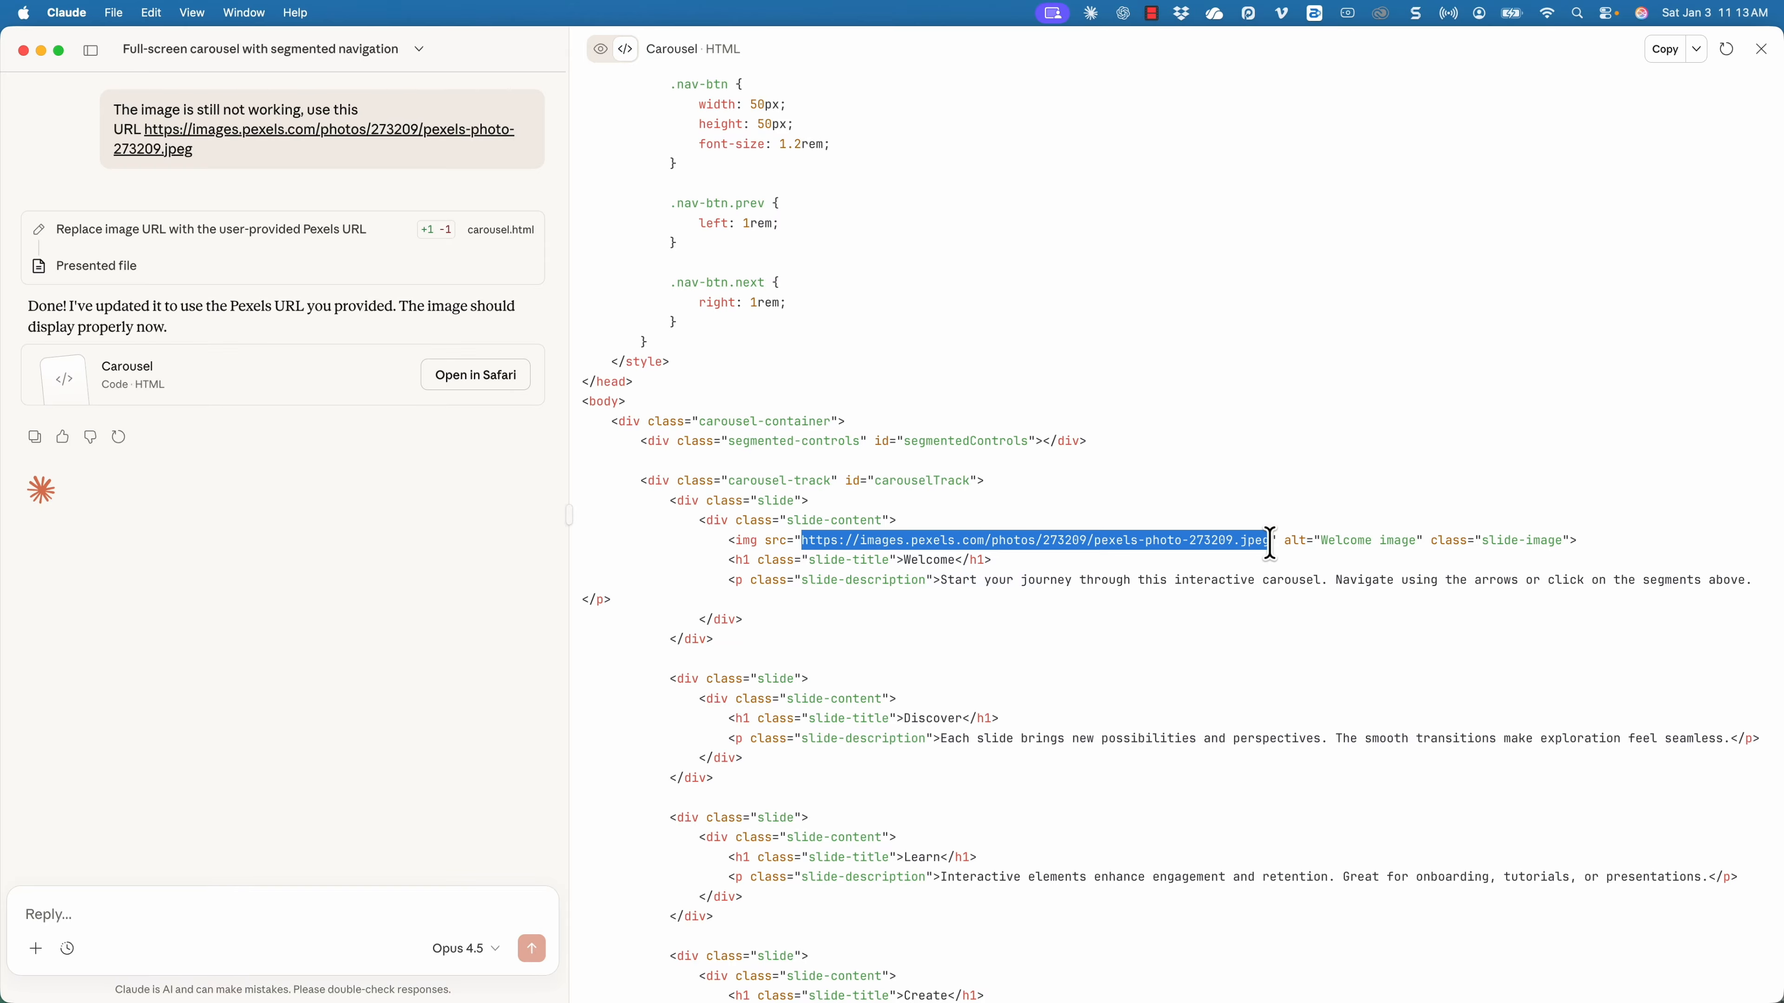
{"action": "key", "text": "super+Tab"}
{"action": "left_click", "coordinate": [464, 506]}
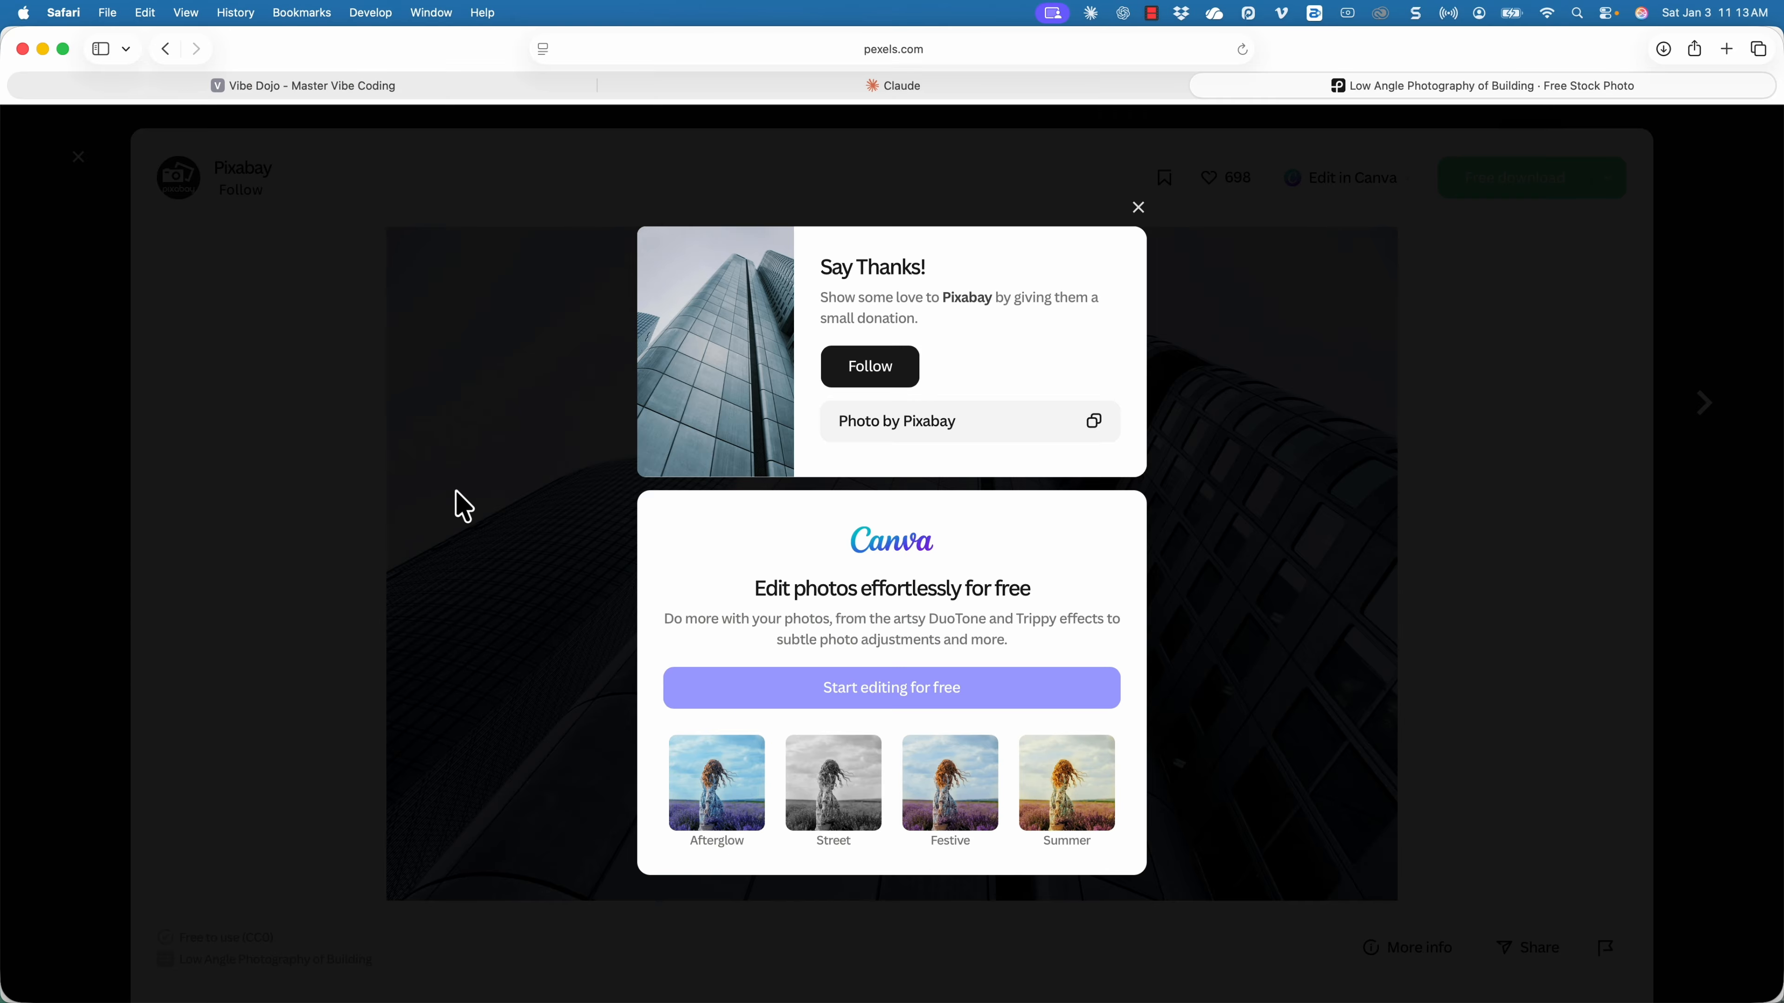
{"action": "key", "text": "super+t"}
{"action": "key", "text": "super+v"}
{"action": "key", "text": "Return"}
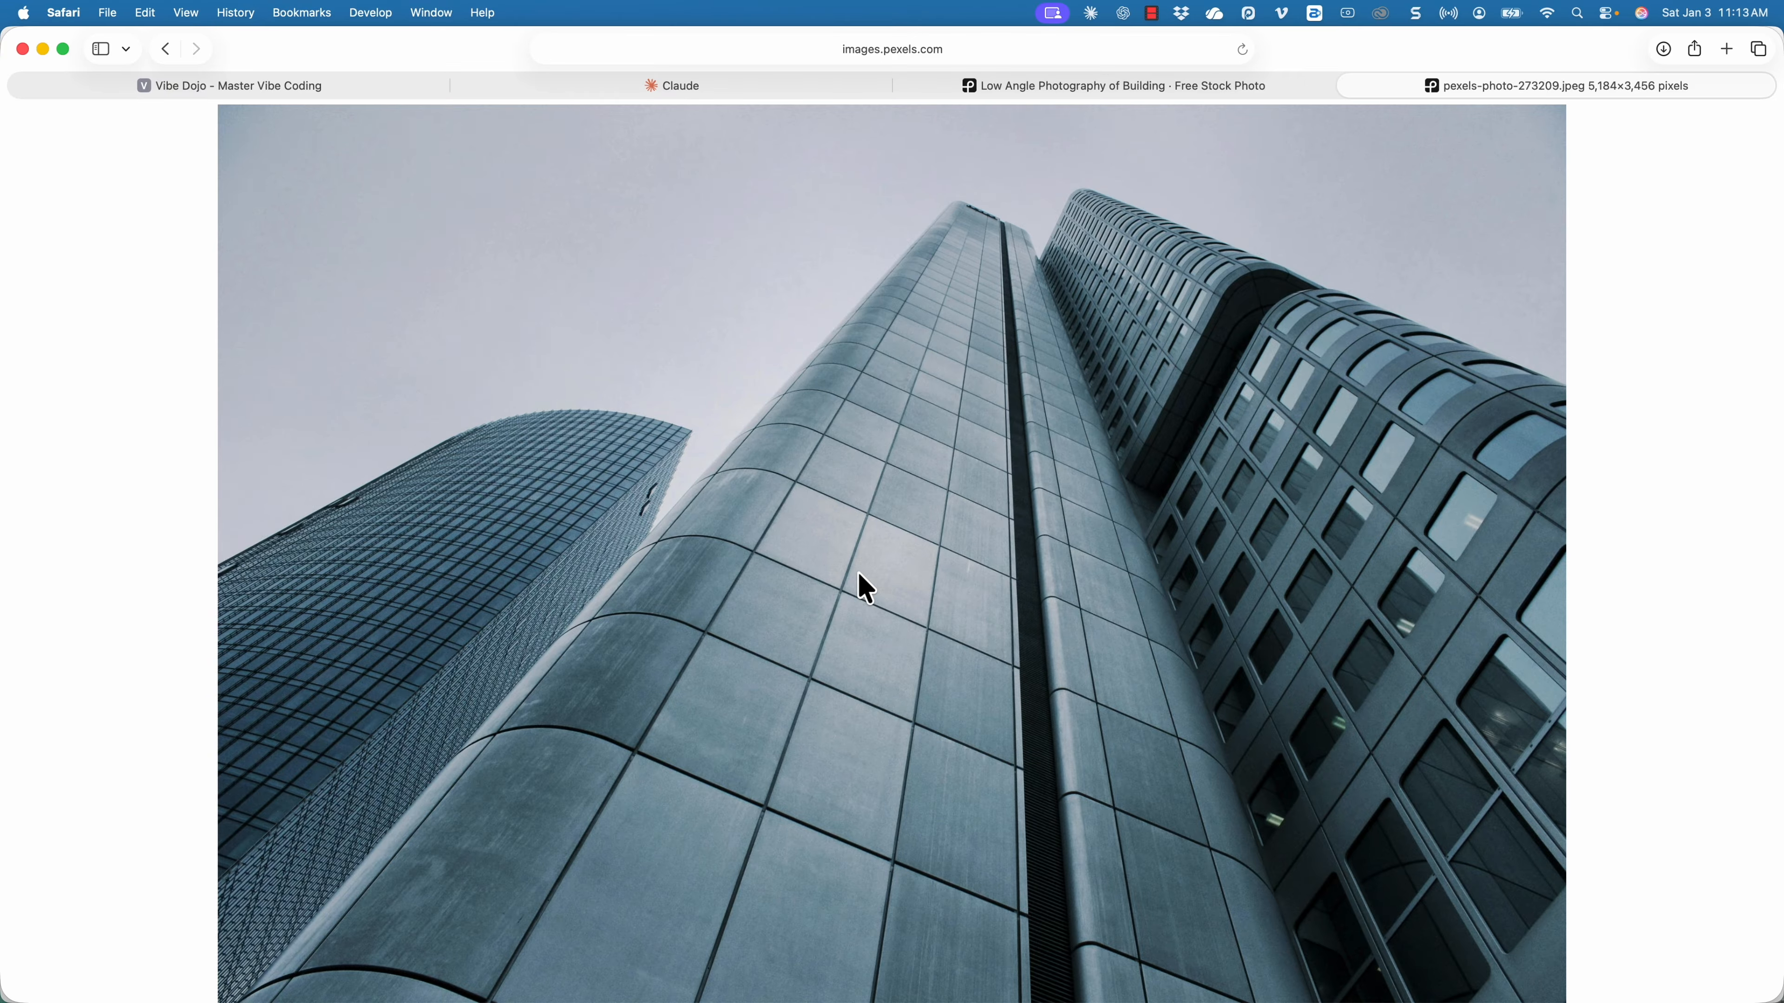
{"action": "key", "text": "super+w"}
Switch back to Claude, return the carousel to its rendered preview and copy the full carousel code.
{"action": "key", "text": "super+Tab"}
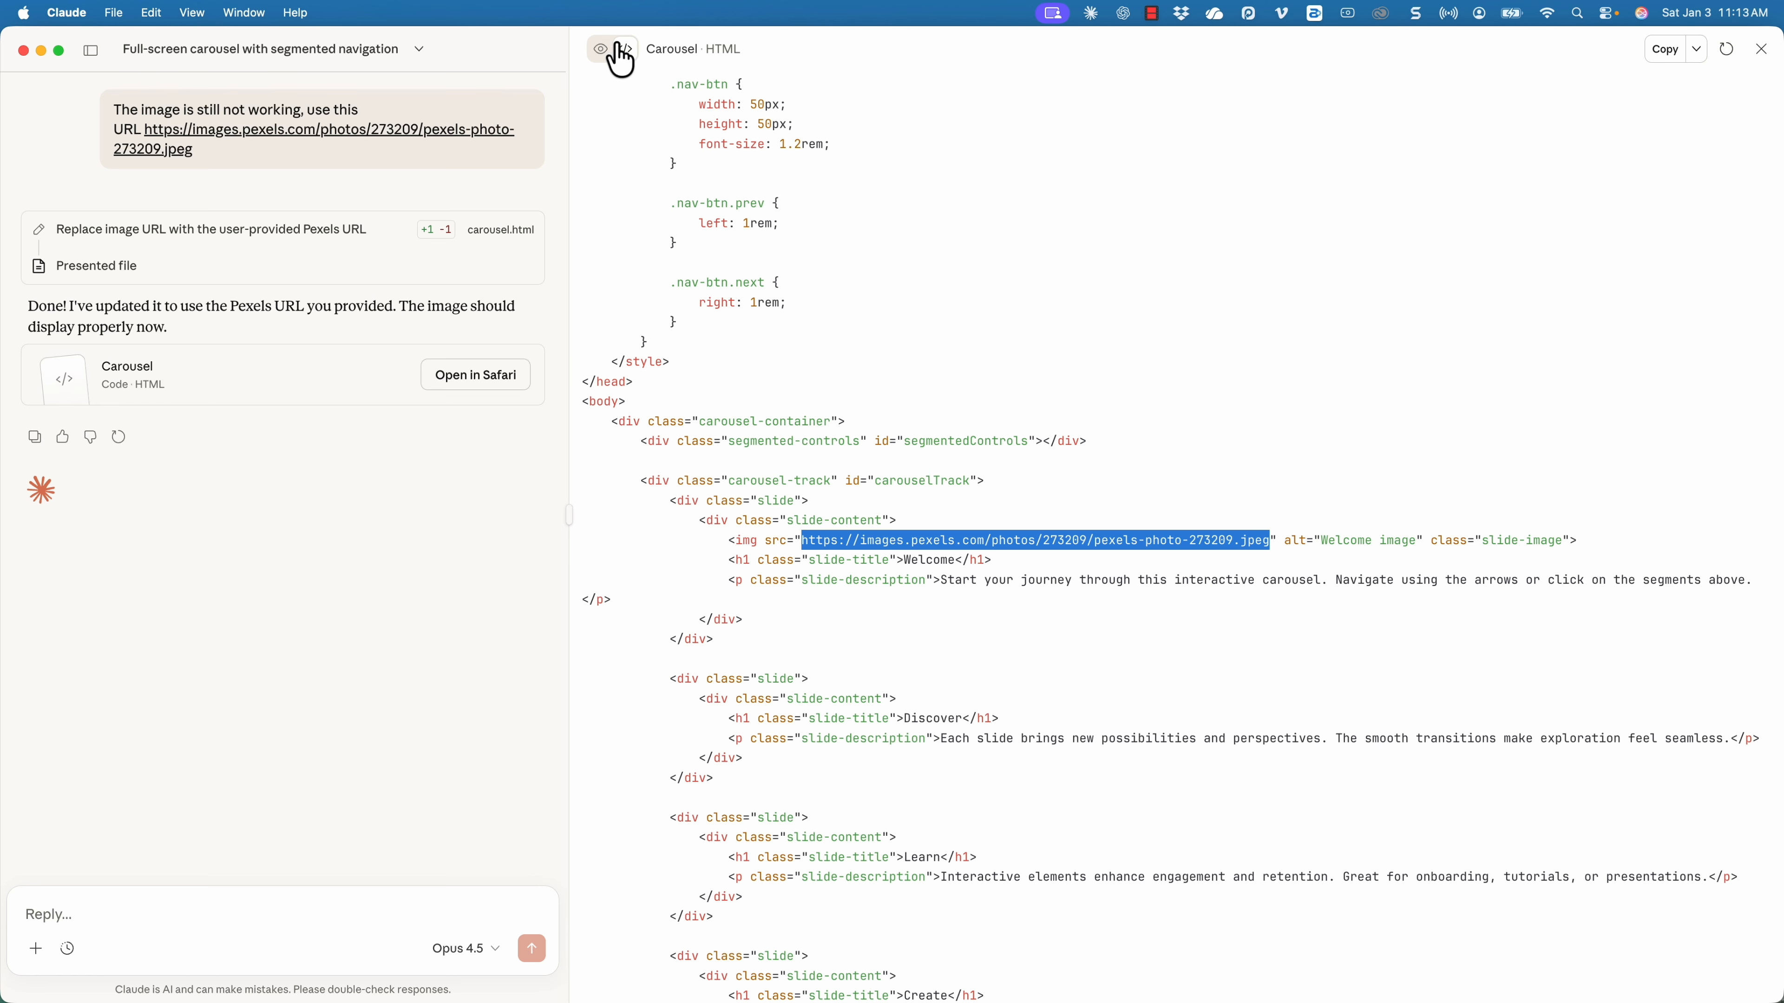
{"action": "left_click", "coordinate": [602, 49]}
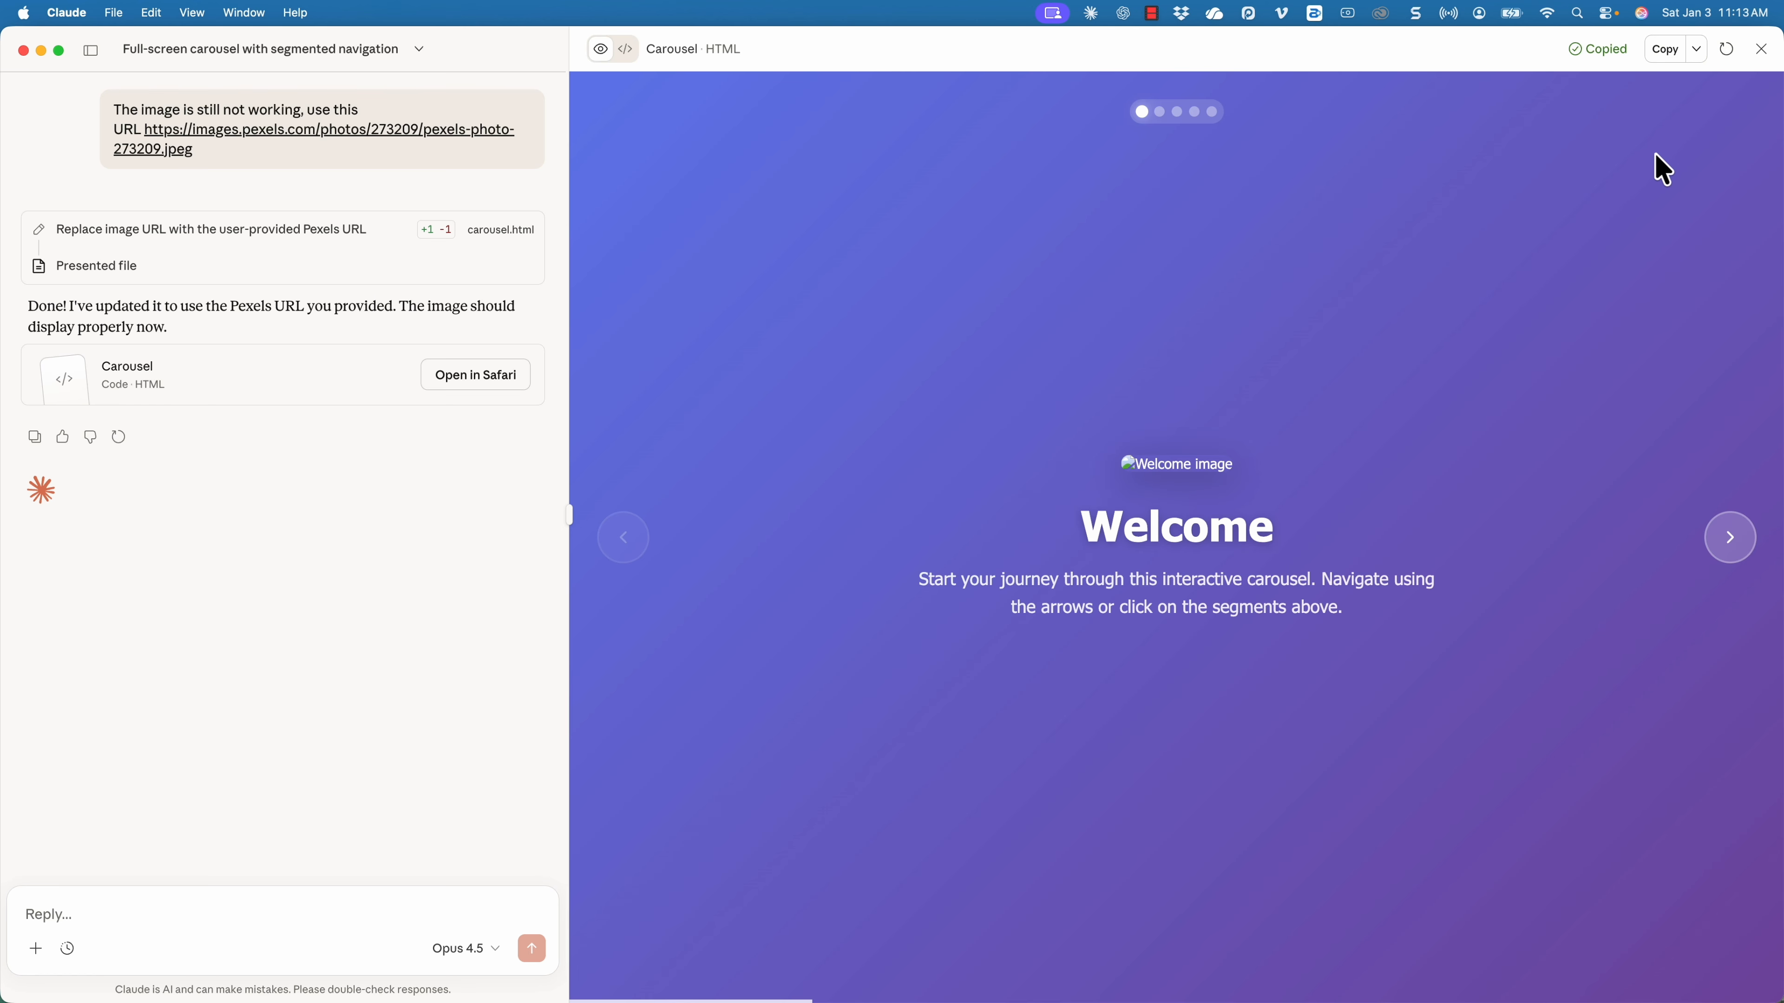
Switch to Safari, open the Rise warehouse equipment course in a new tab and edit its Introduction to Common Warehouse Equipment lesson.
{"action": "key", "text": "super+Tab"}
{"action": "key", "text": "super+t"}
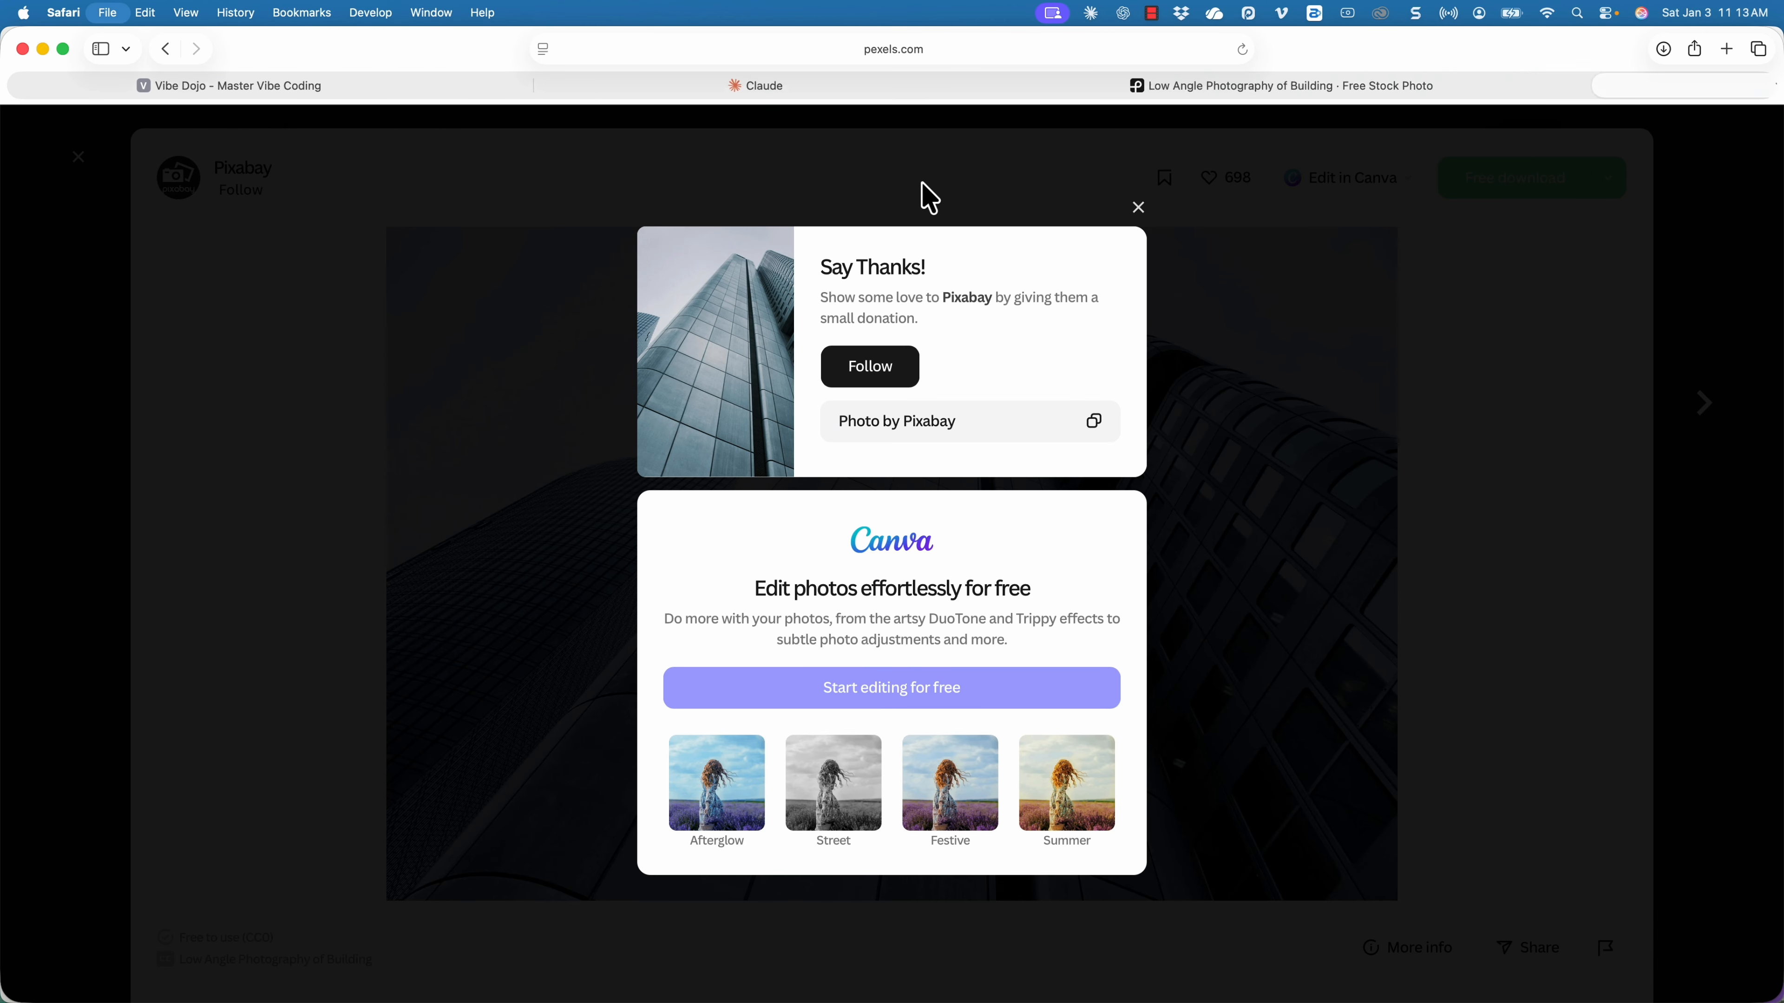
{"action": "type", "text": "rise.articulat"}
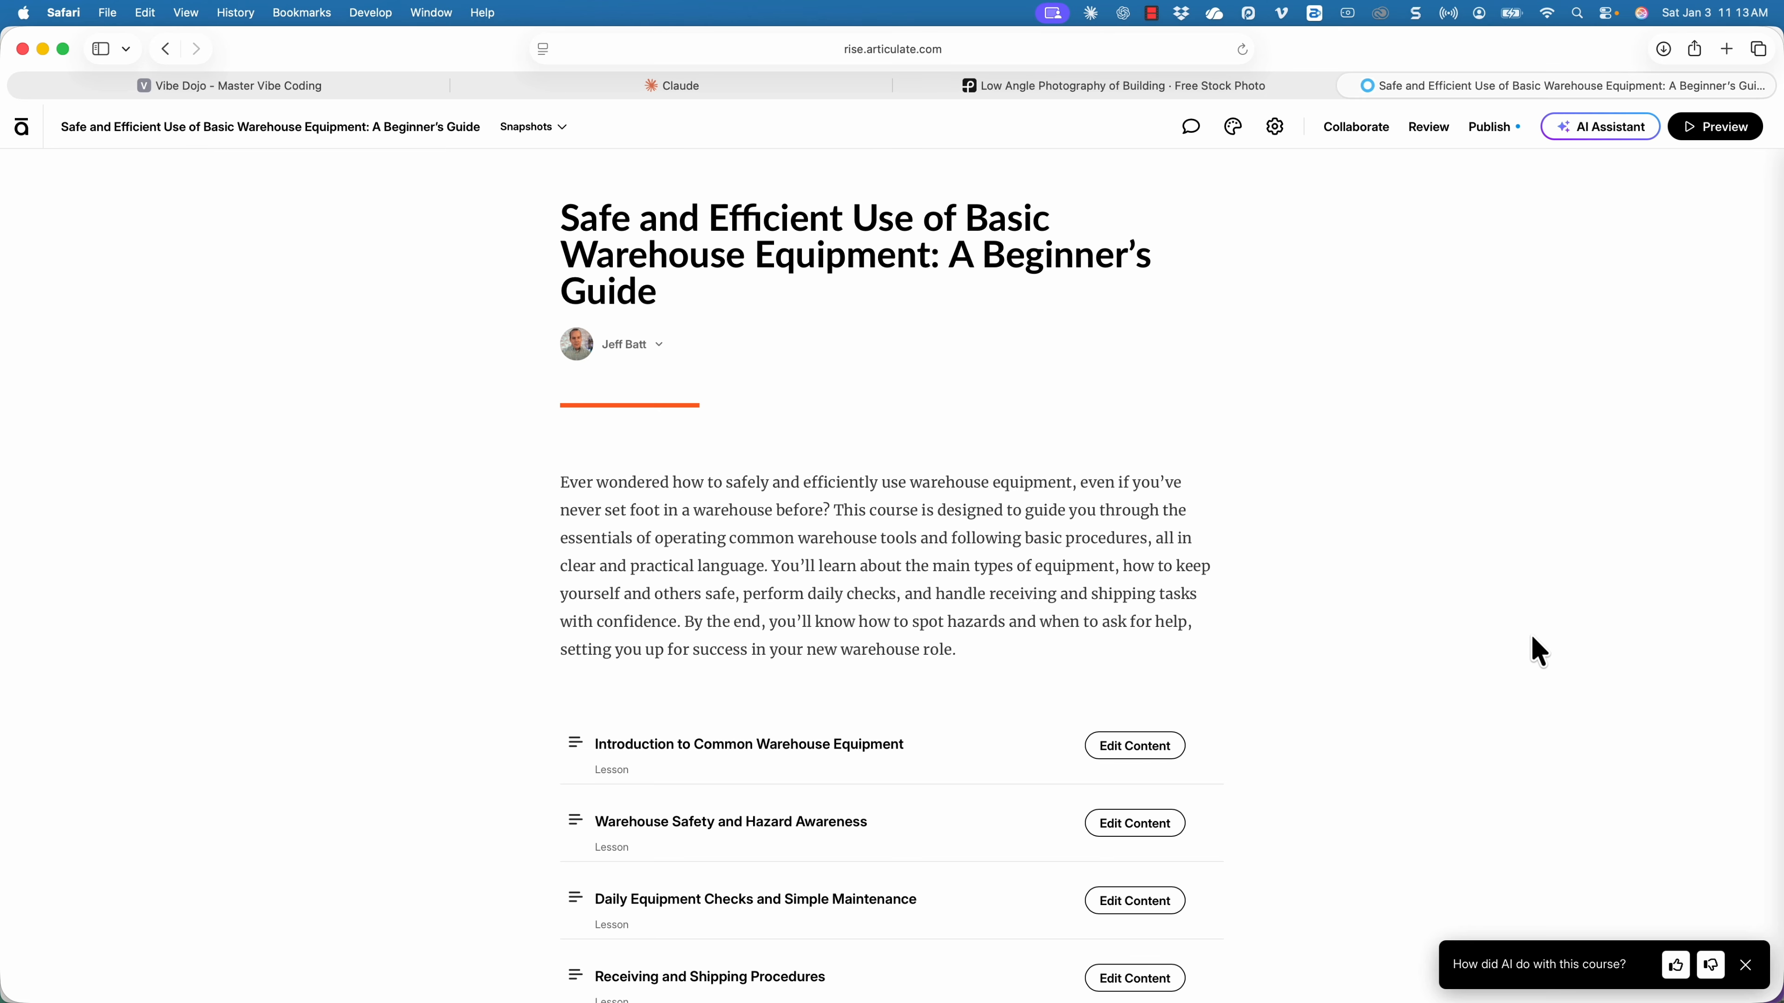
{"action": "left_click", "coordinate": [1152, 752]}
{"action": "scroll", "coordinate": [1159, 738], "scroll_direction": "down", "scroll_amount": 5}
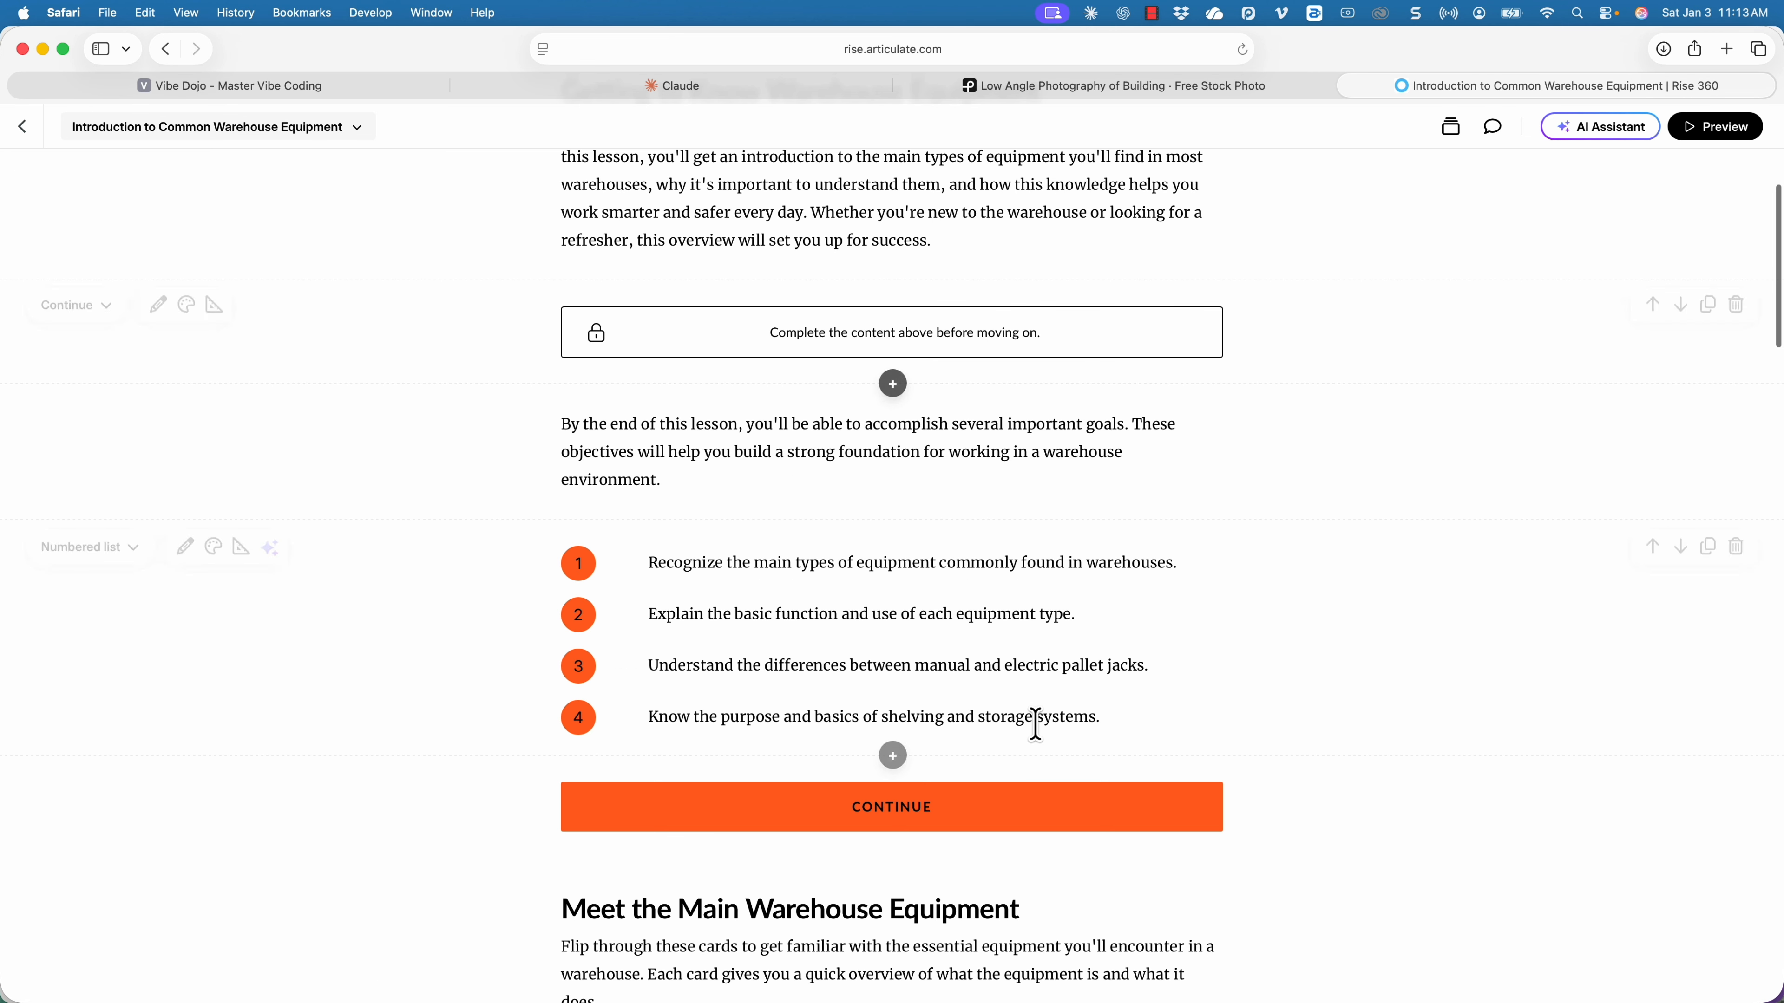
Insert an Add code block between the lesson-goals paragraph and the numbered list, and paste the copied carousel HTML into it.
{"action": "scroll", "coordinate": [1037, 724], "scroll_direction": "up", "scroll_amount": 2}
{"action": "left_click", "coordinate": [892, 672]}
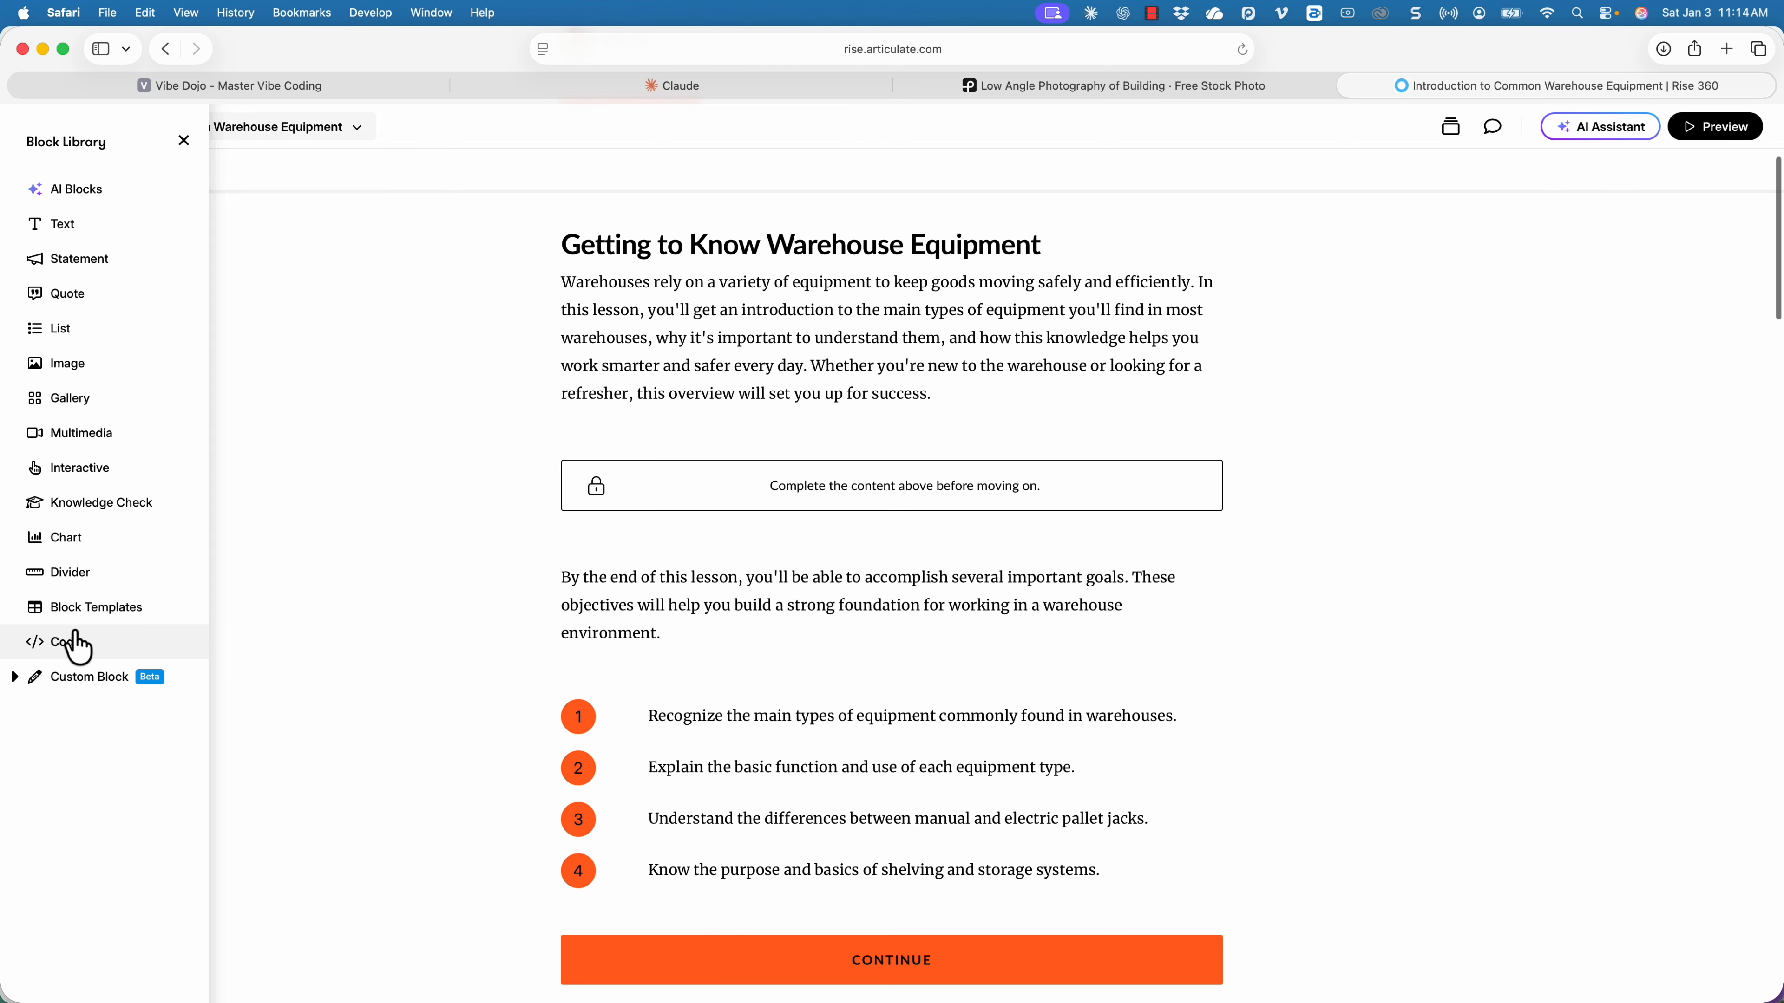
{"action": "mouse_move", "coordinate": [77, 646]}
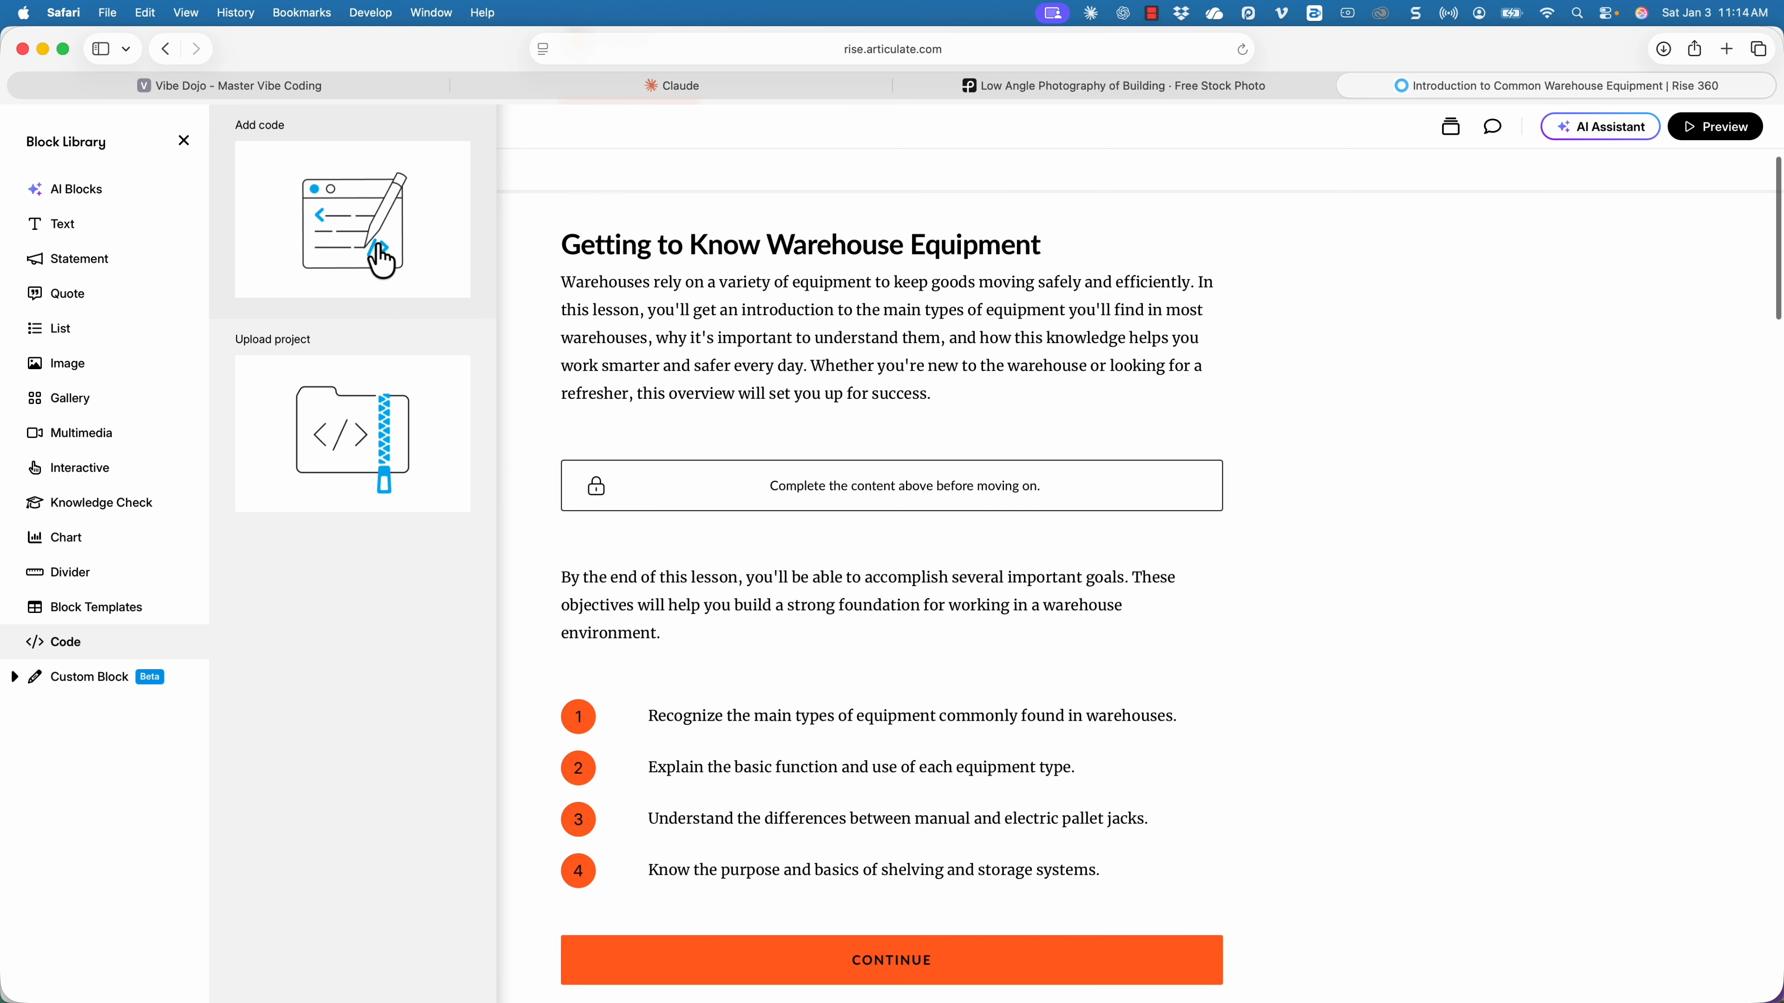
{"action": "left_click", "coordinate": [382, 261]}
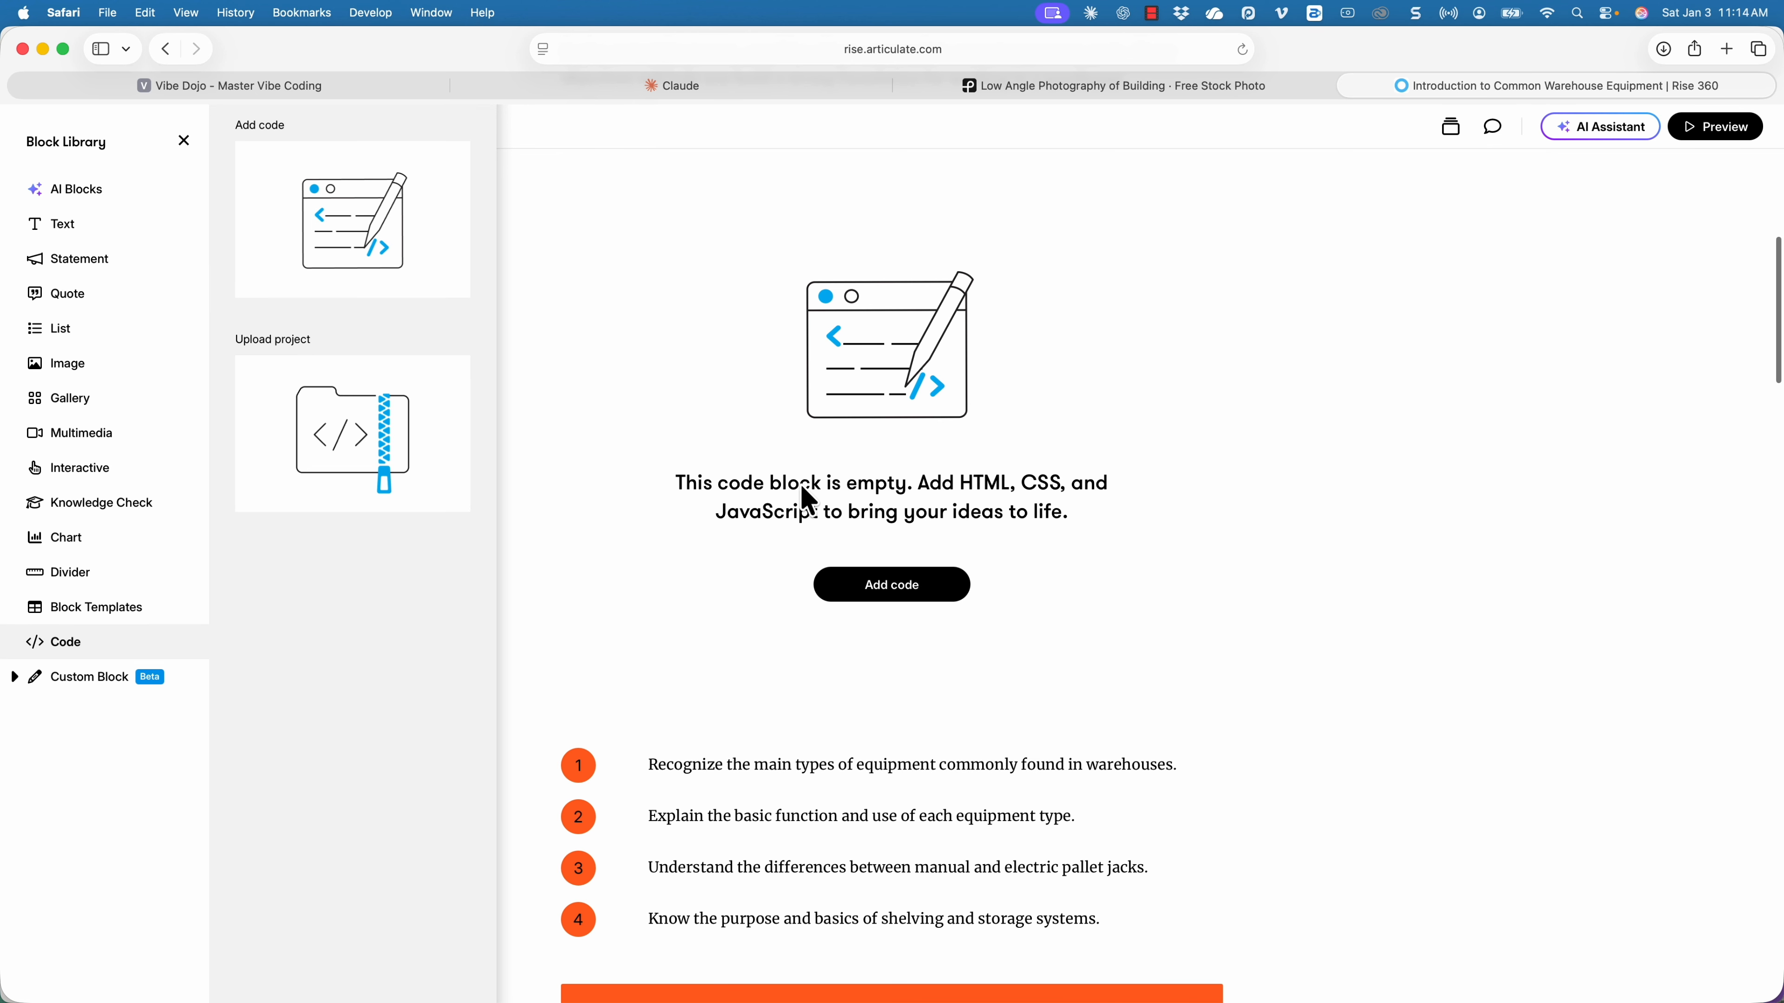
{"action": "left_click", "coordinate": [878, 597]}
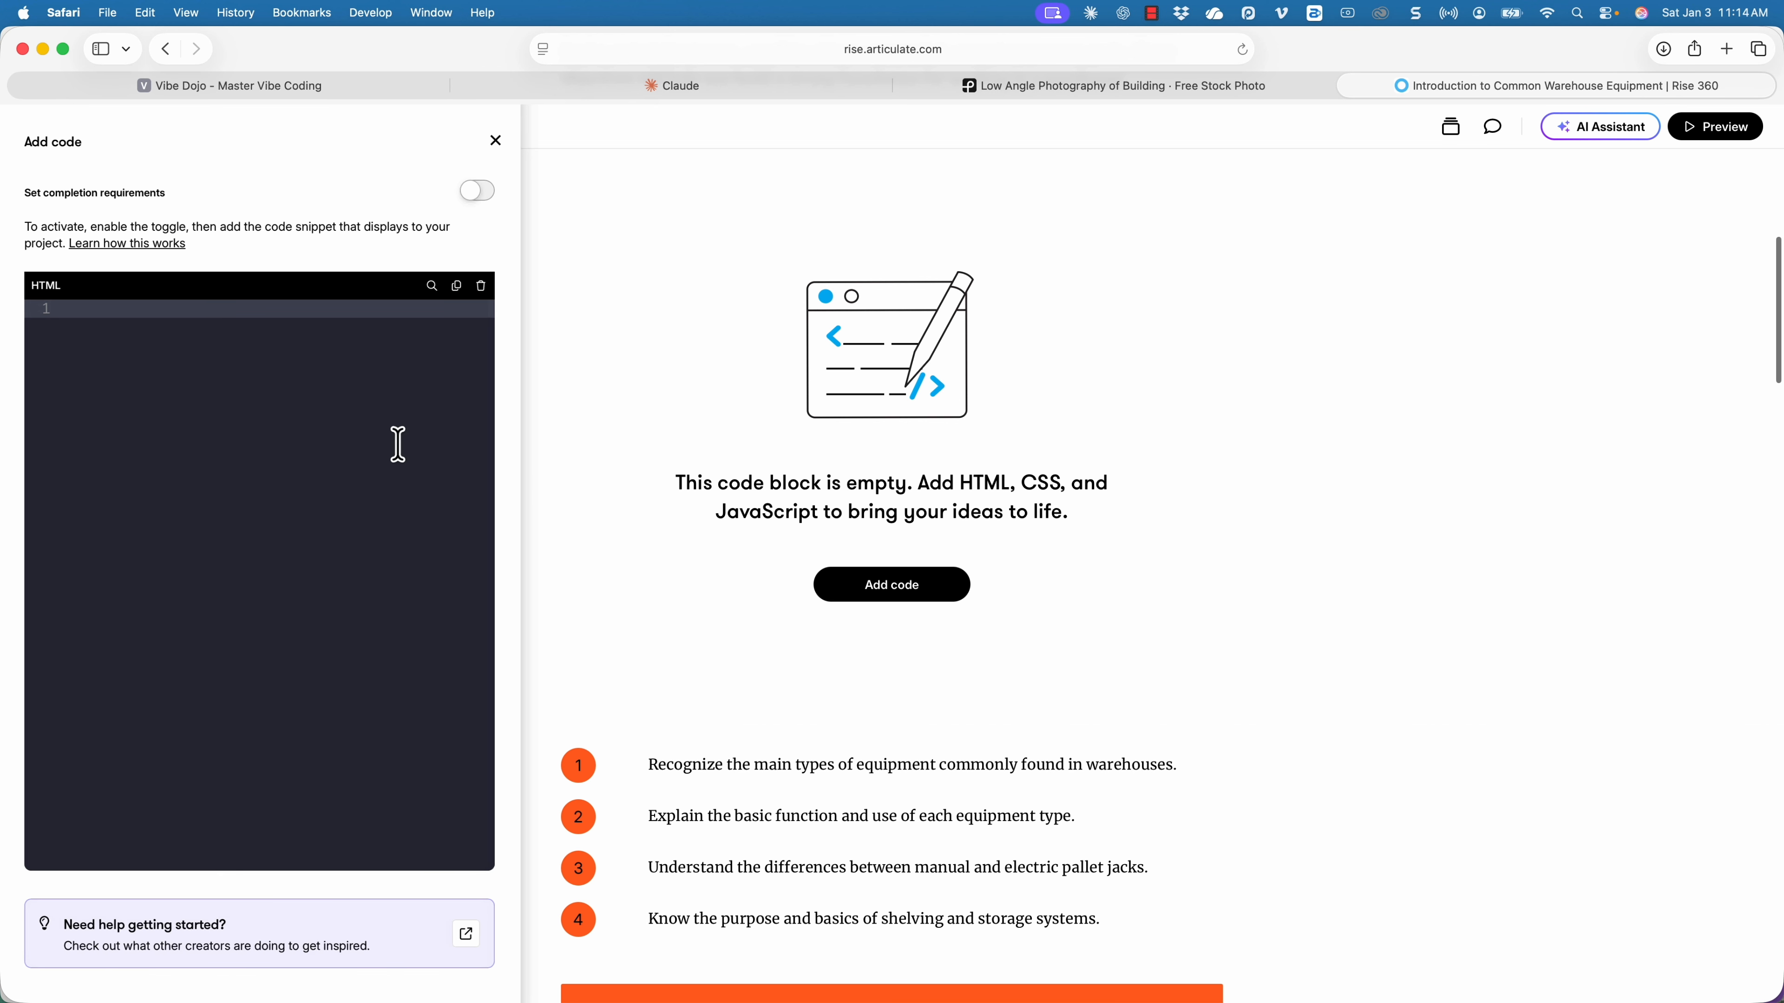
{"action": "key", "text": "super+v"}
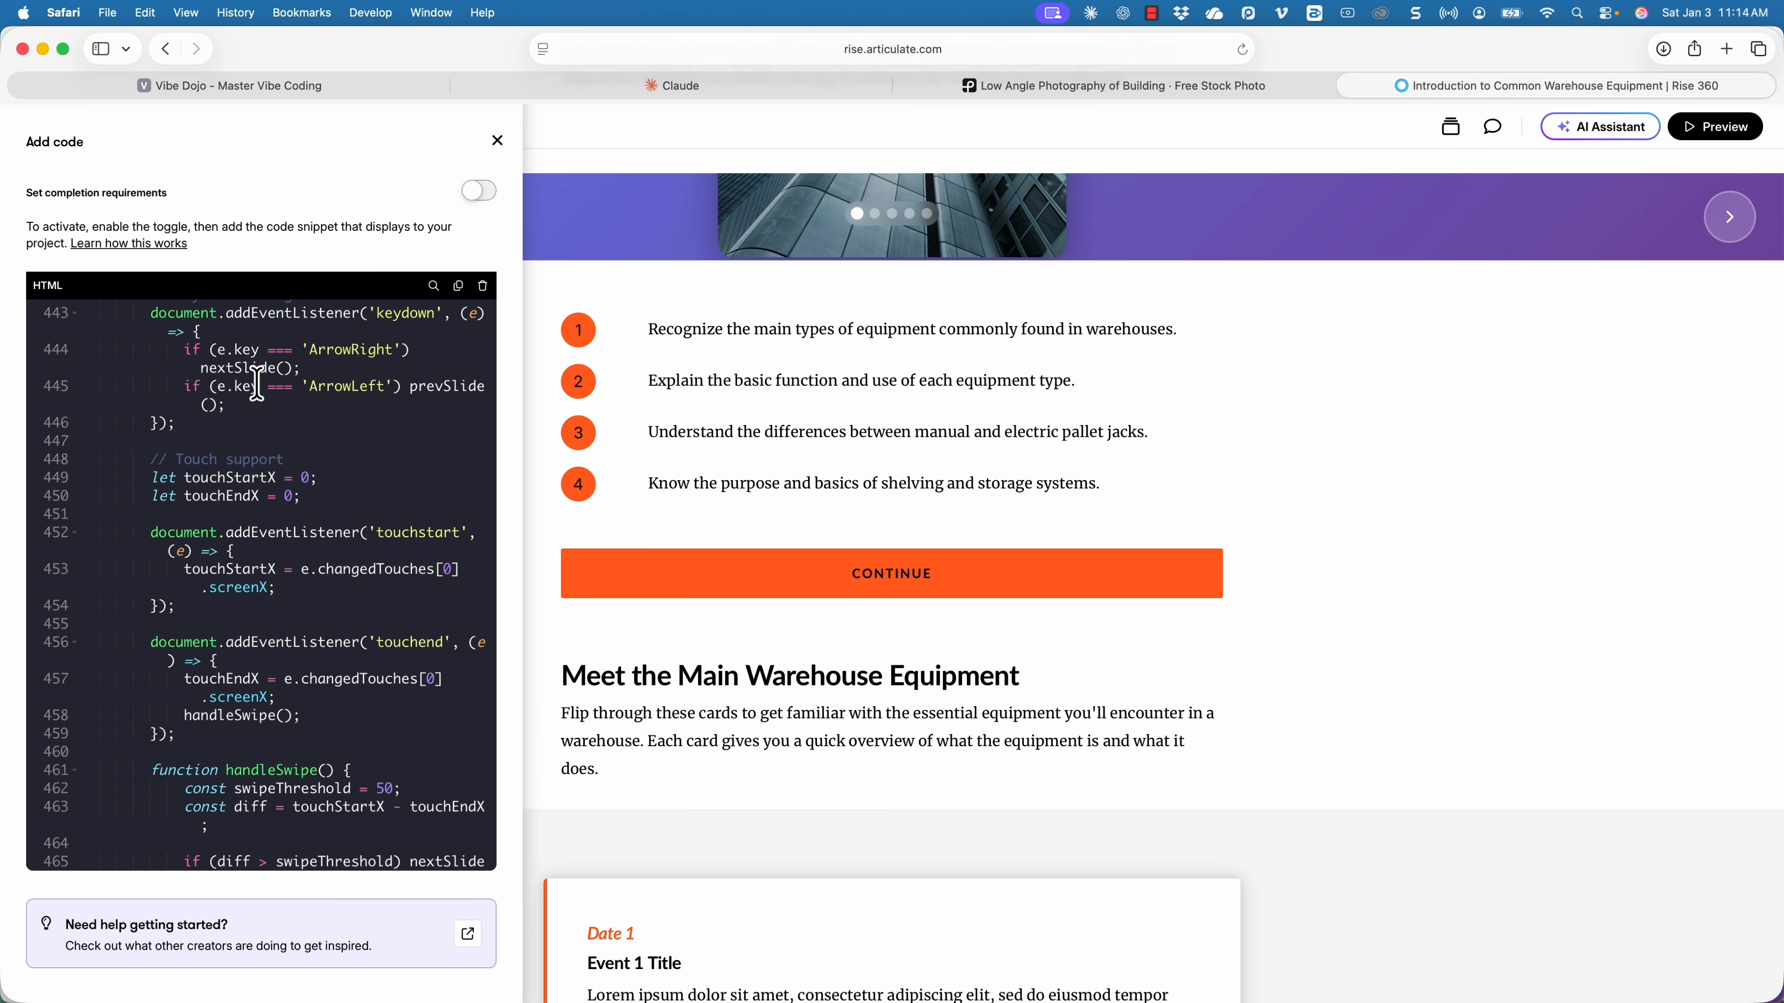
{"action": "scroll", "coordinate": [1015, 446], "scroll_direction": "up", "scroll_amount": 3}
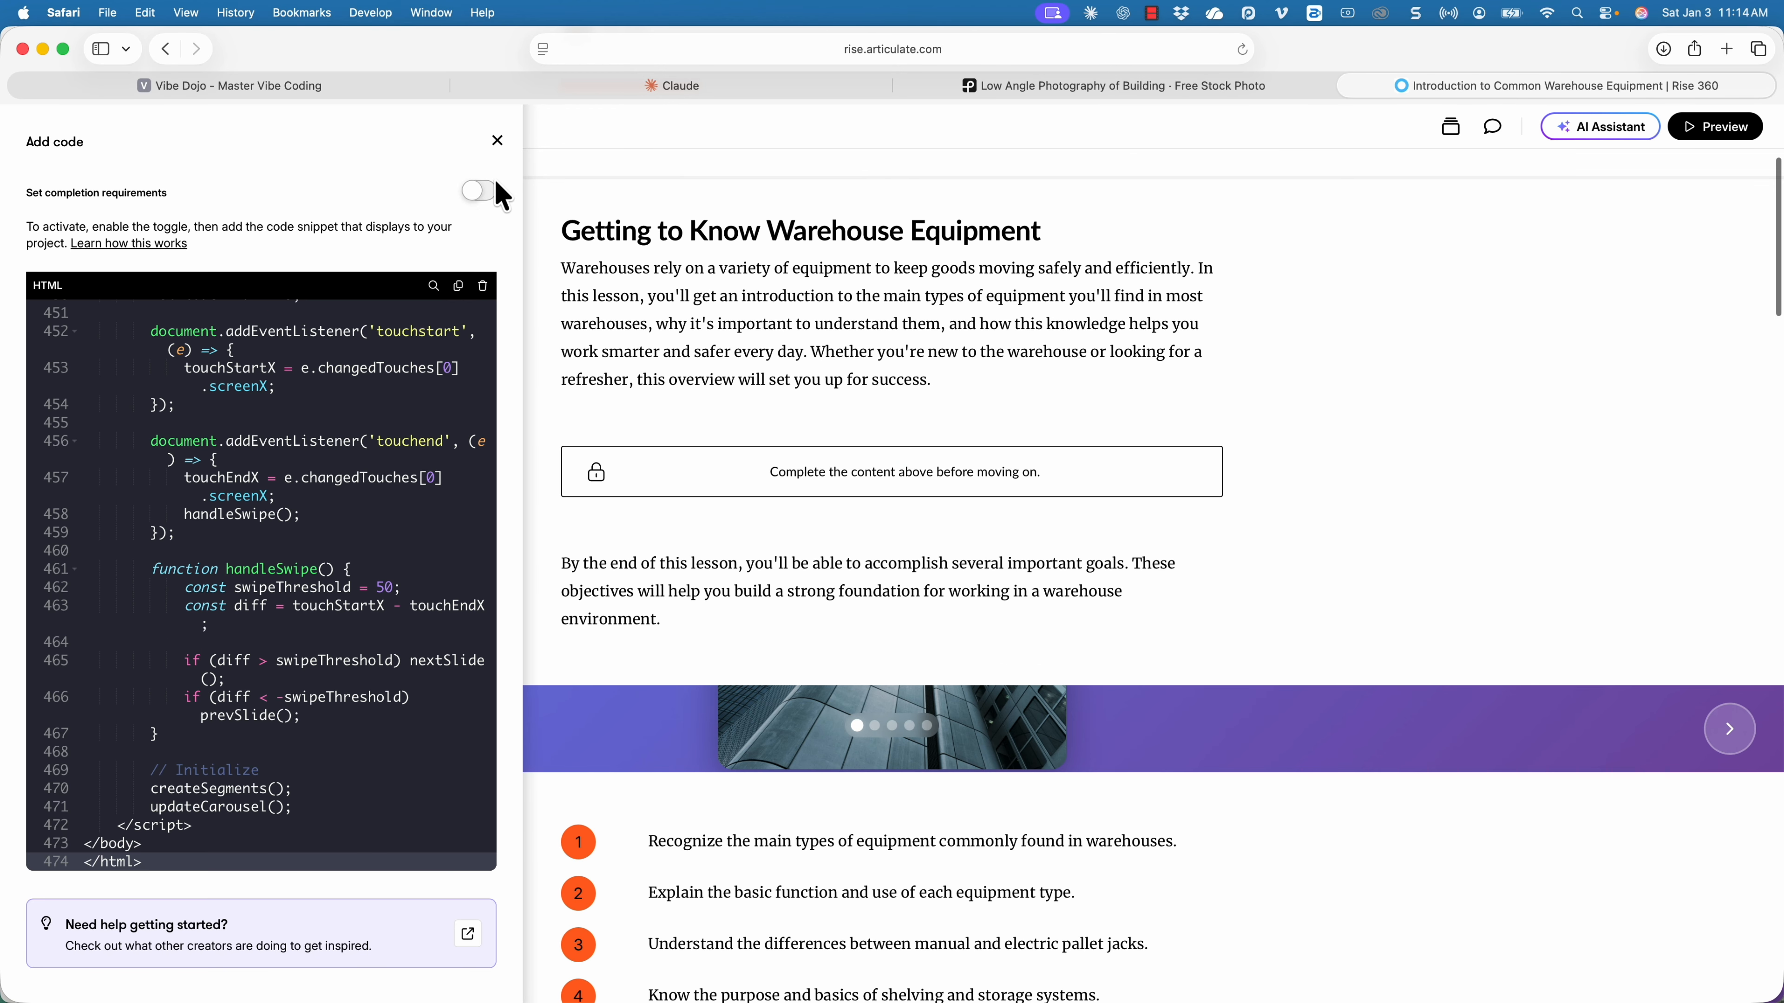
{"action": "left_click", "coordinate": [497, 144]}
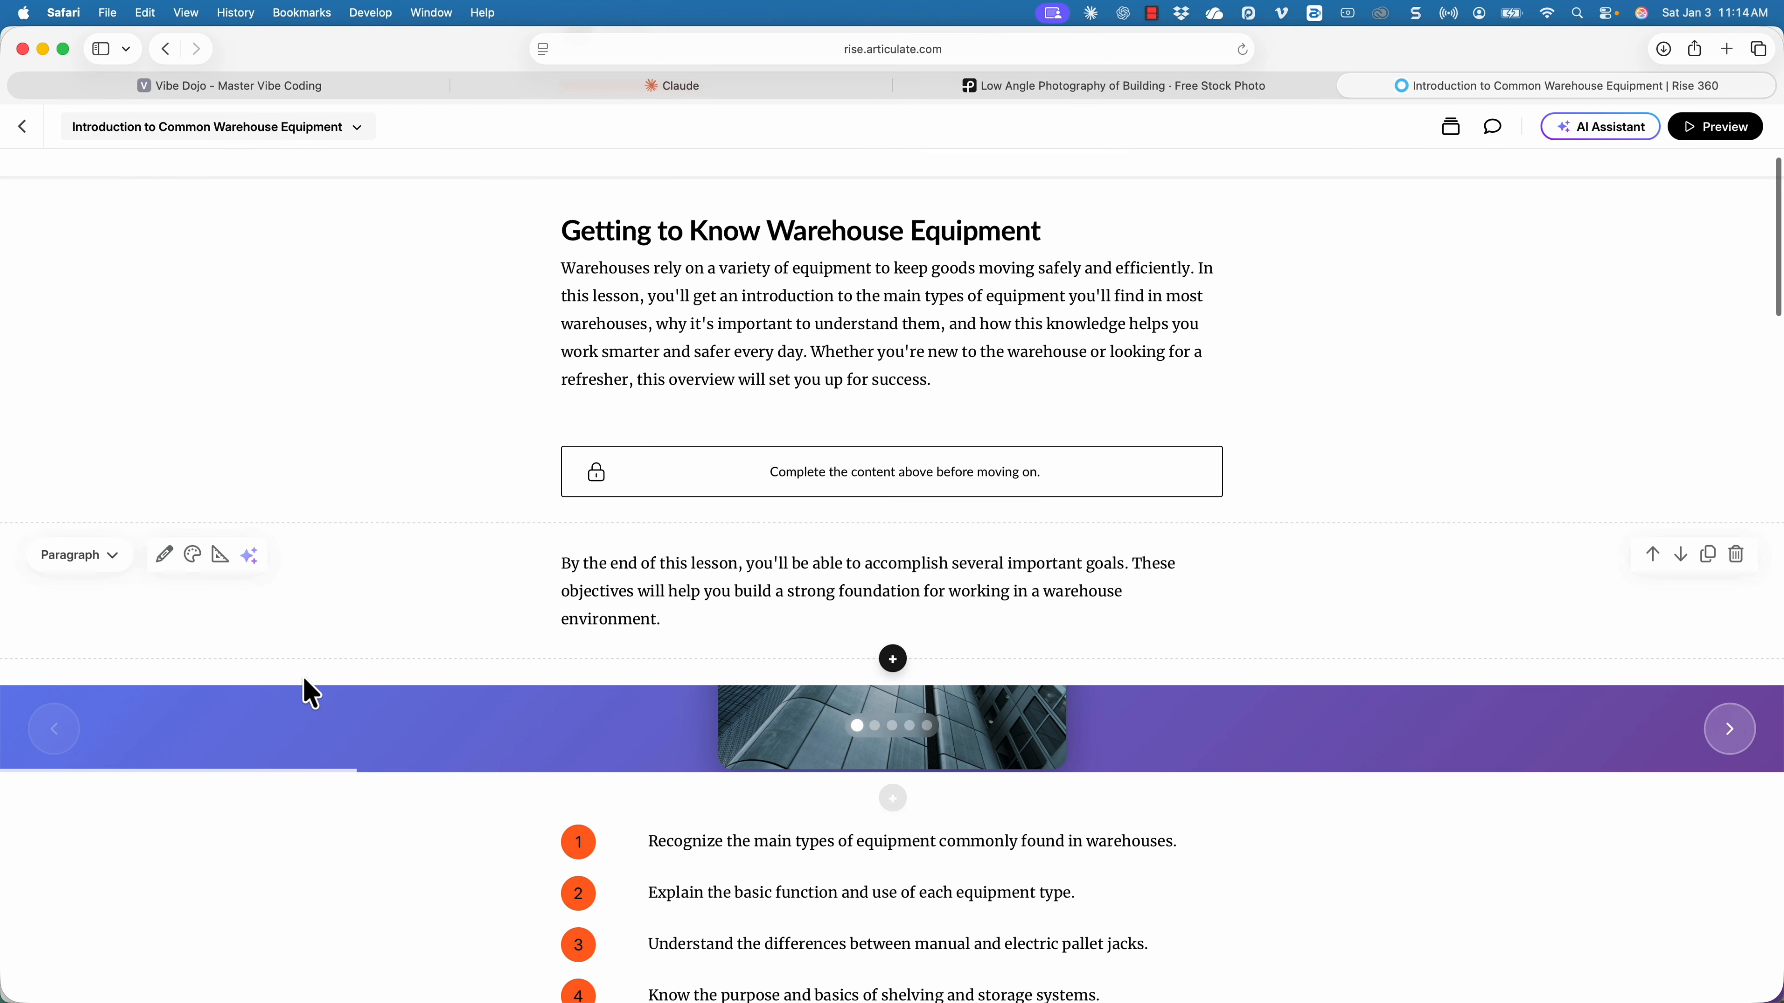
In the carousel block's format settings, turn off Auto Resize and set the height to 622.
{"action": "left_click", "coordinate": [198, 696]}
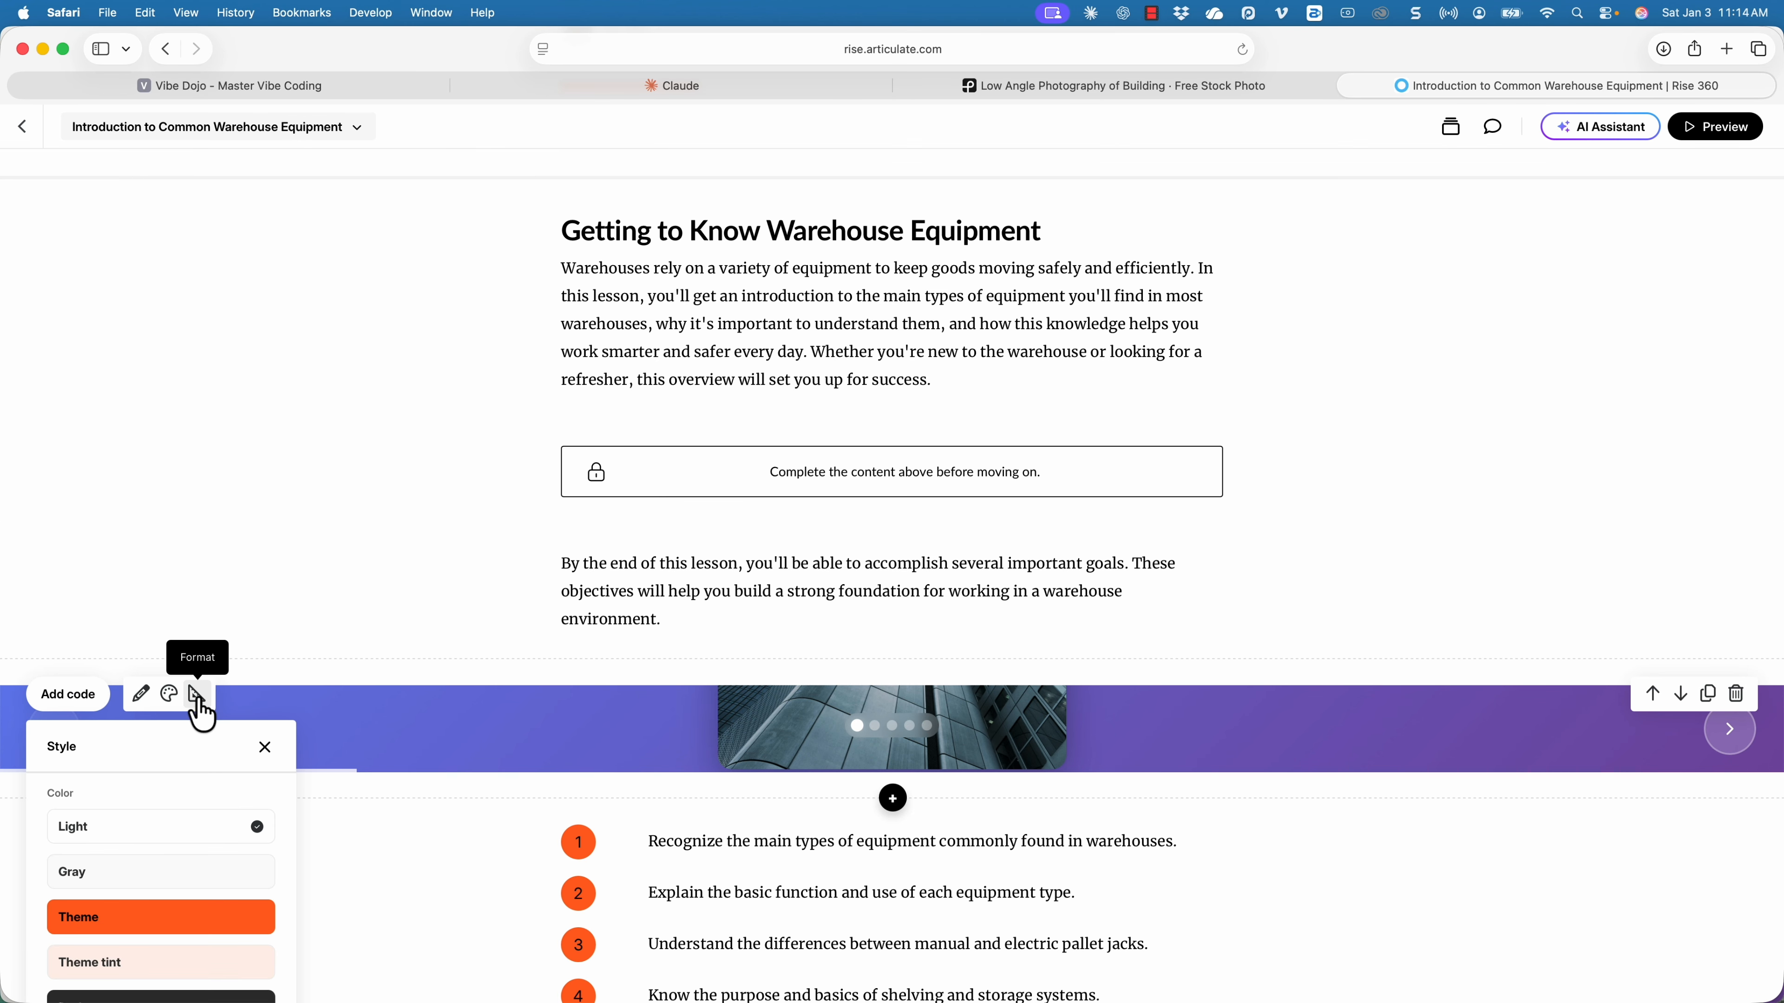
{"action": "left_click", "coordinate": [198, 699]}
{"action": "scroll", "coordinate": [211, 715], "scroll_direction": "down", "scroll_amount": 3}
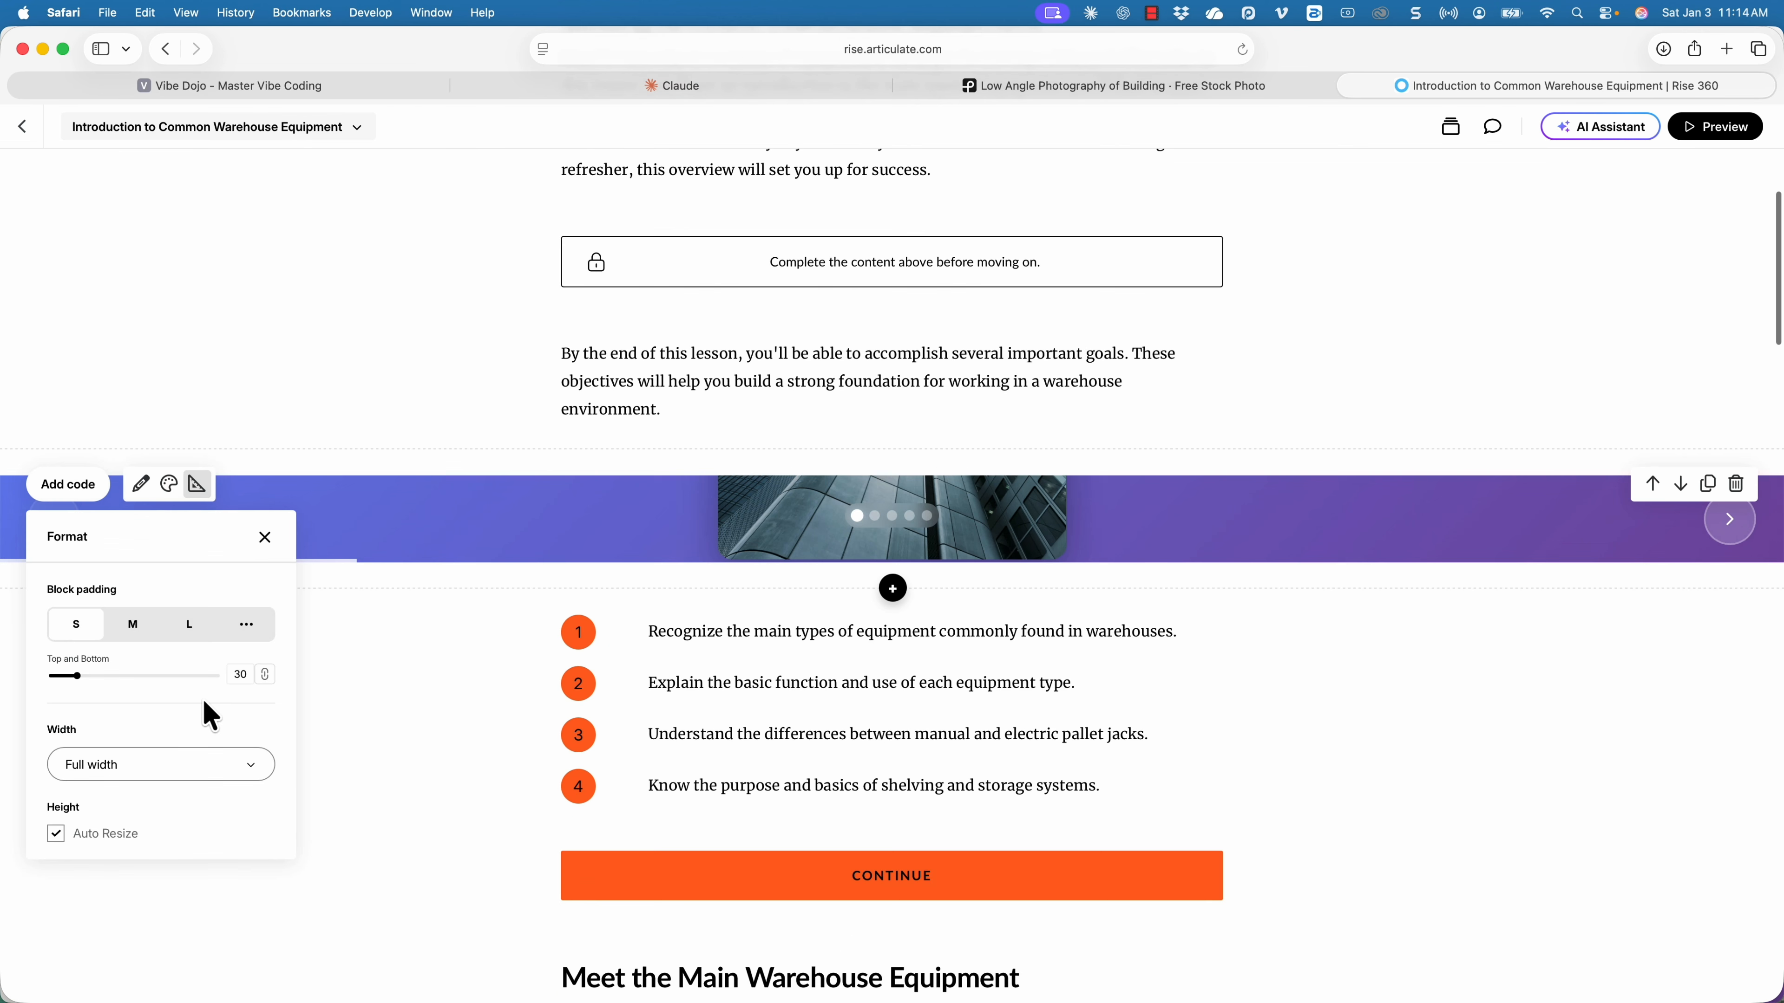
{"action": "left_click", "coordinate": [55, 835]}
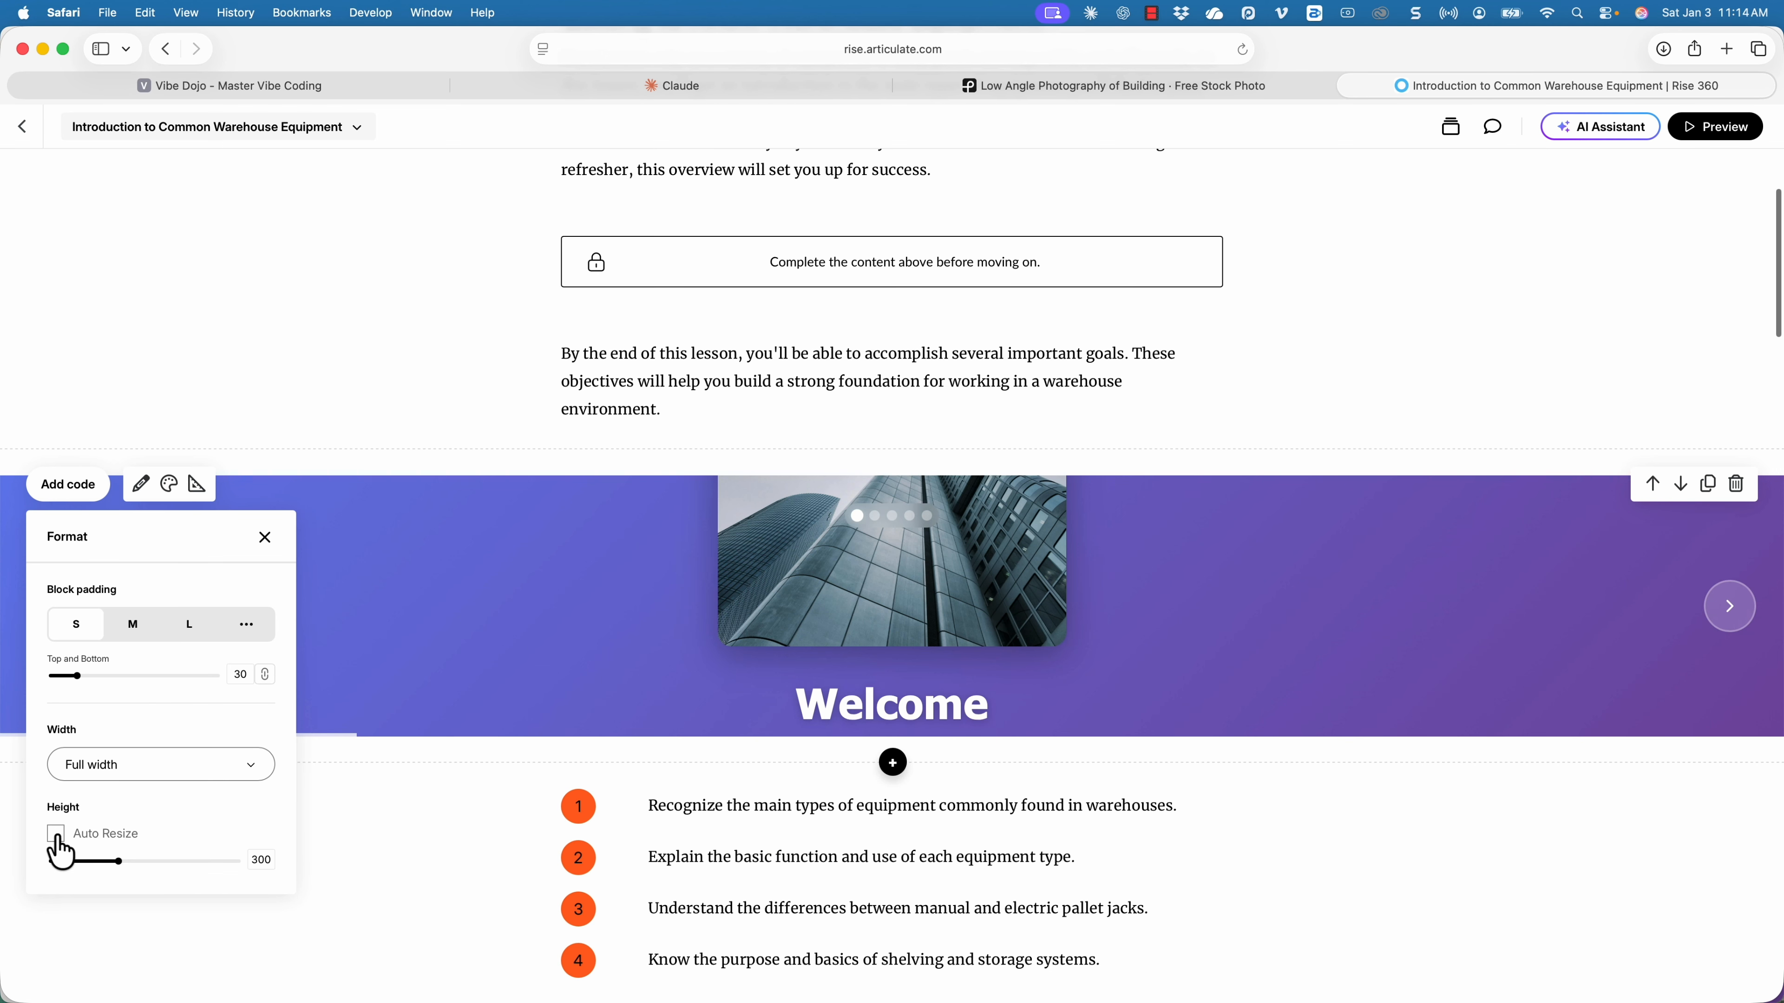
{"action": "left_click_drag", "start_coordinate": [117, 866], "coordinate": [203, 866]}
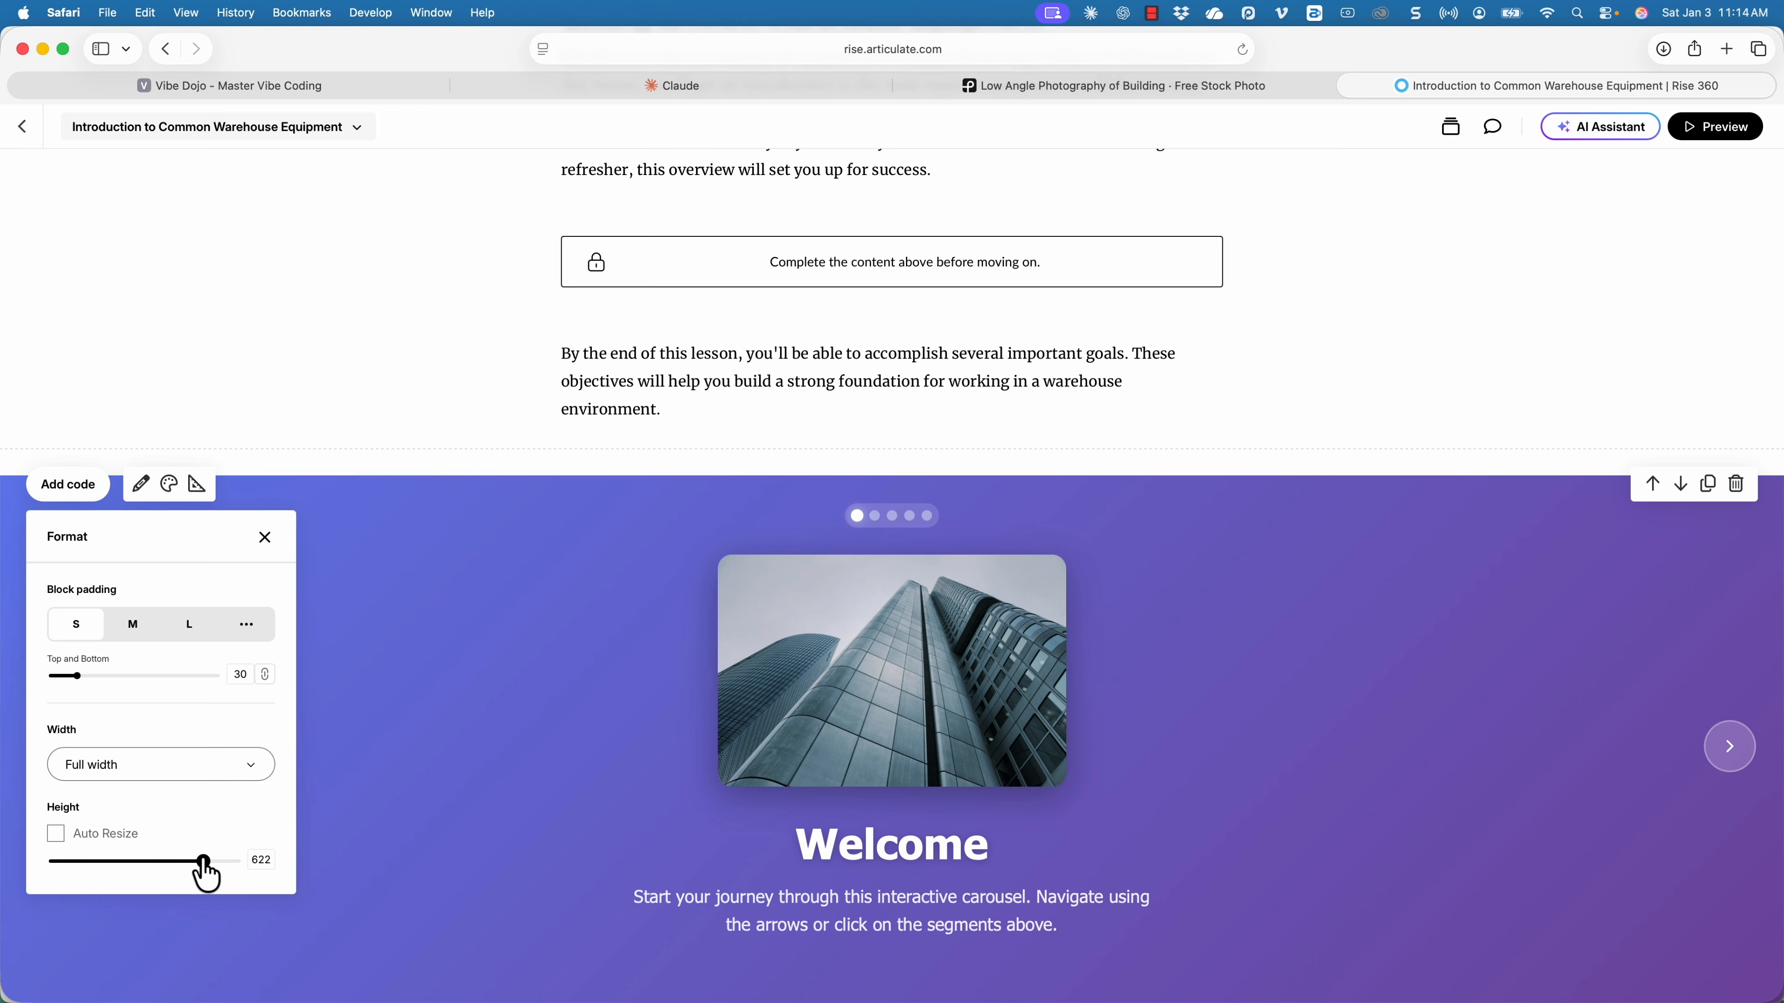
{"action": "scroll", "coordinate": [991, 835], "scroll_direction": "down", "scroll_amount": 3}
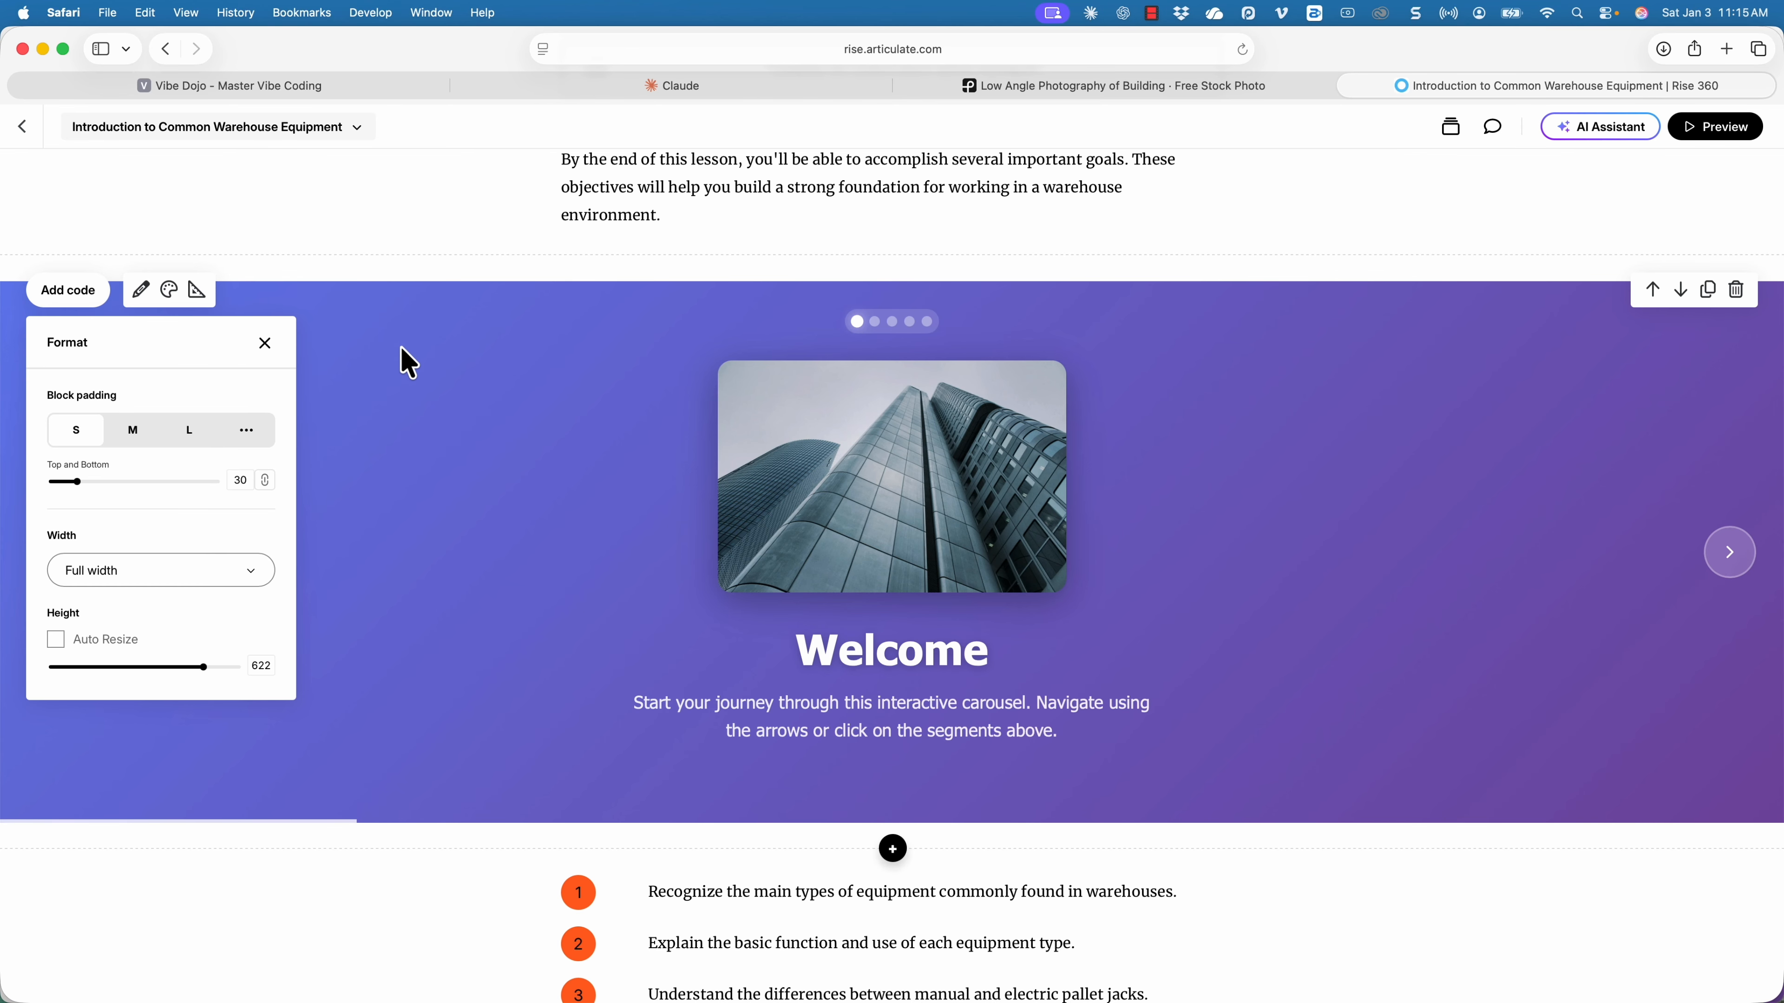
Preview the lesson, continue past the introduction and advance the embedded carousel from the Welcome slide through to the Congratulations slide.
{"action": "left_click", "coordinate": [1718, 127]}
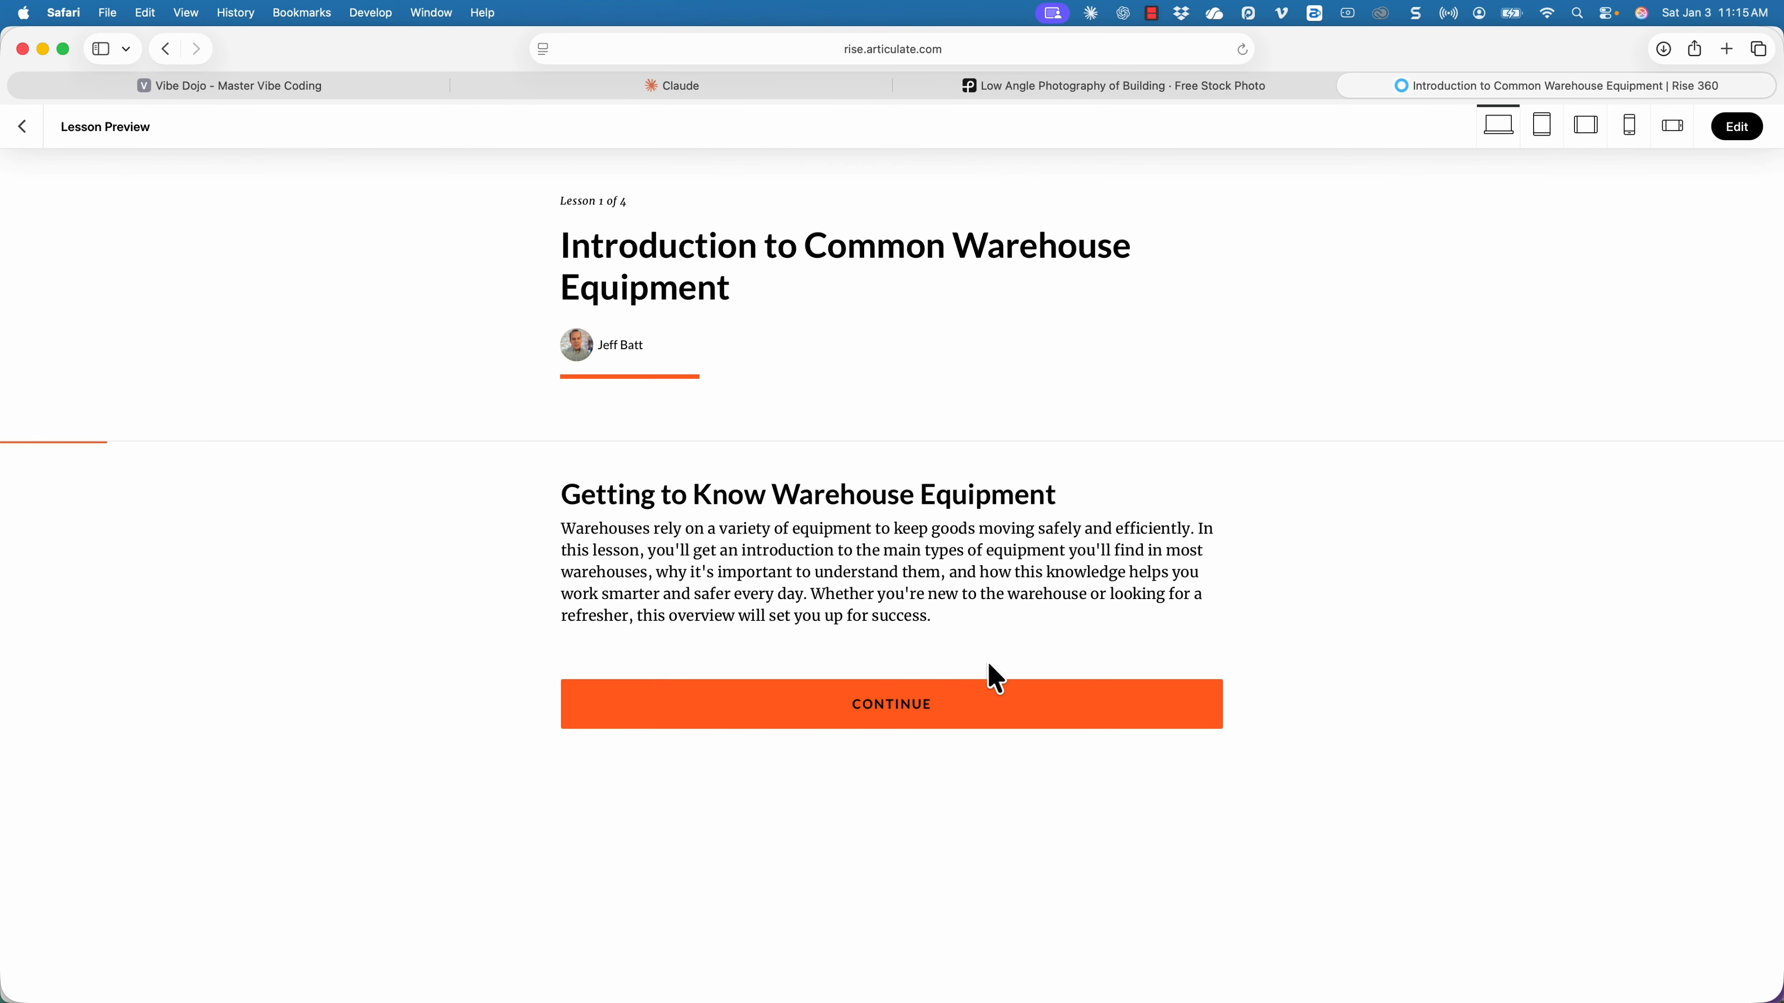
{"action": "left_click", "coordinate": [988, 723]}
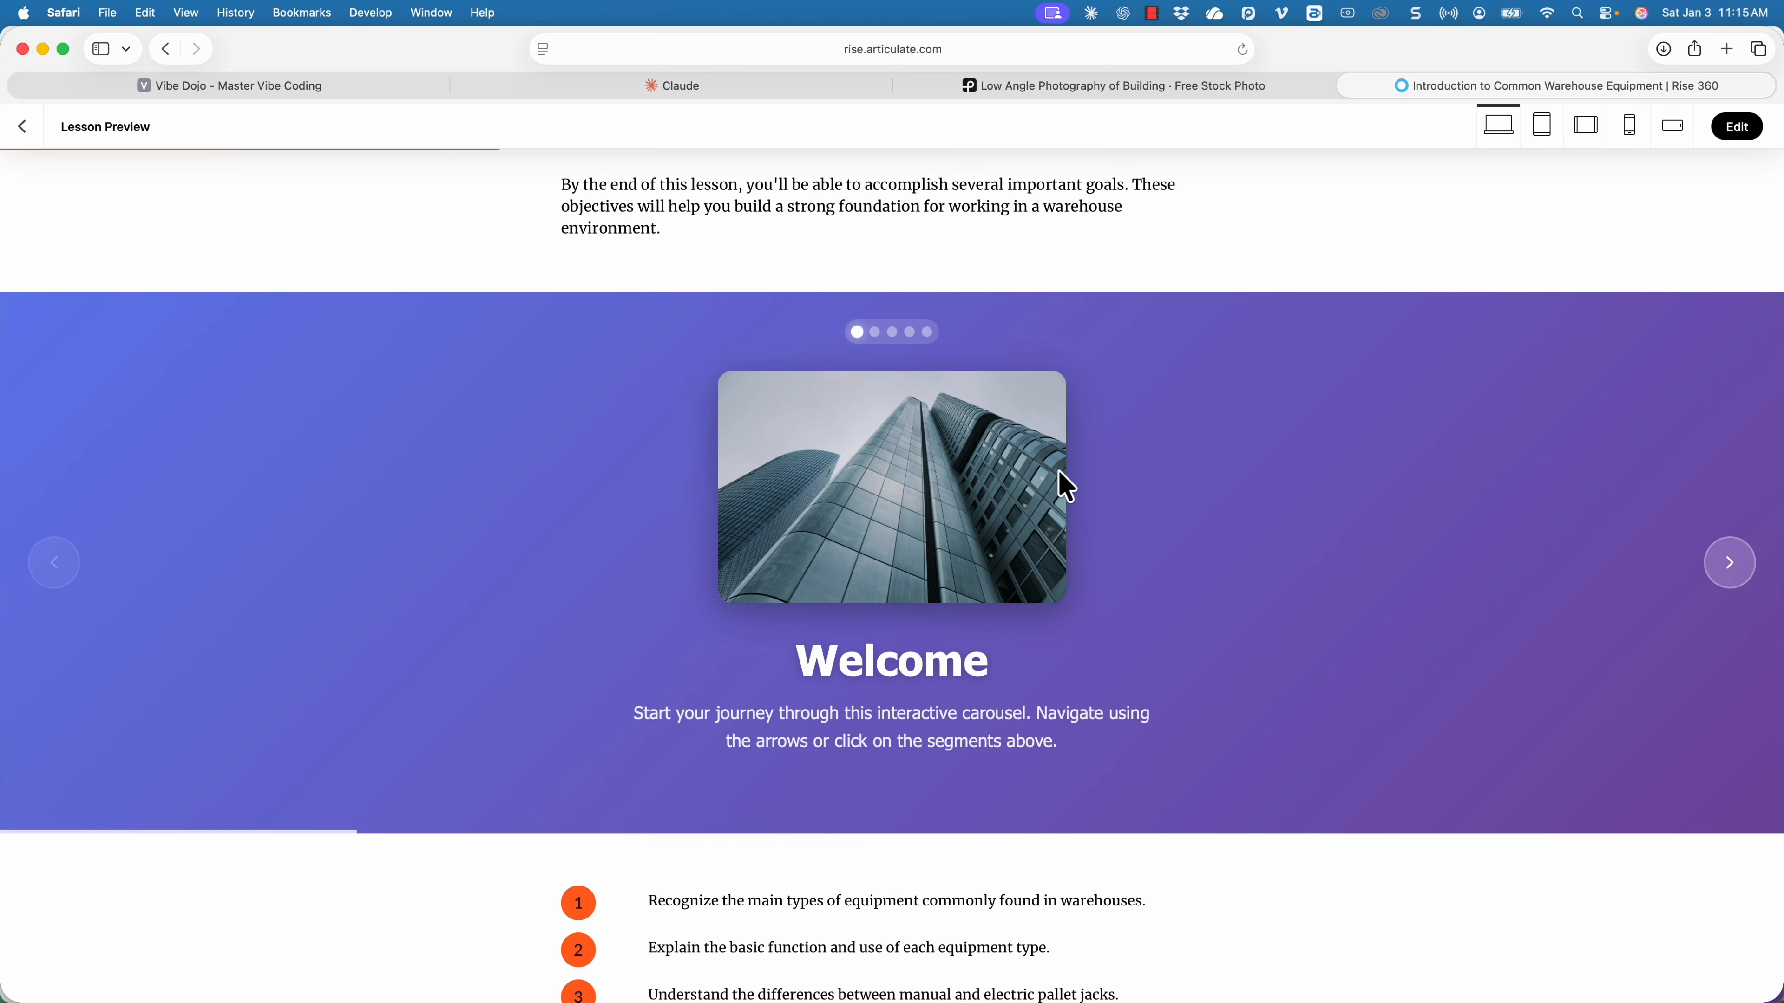
{"action": "left_click", "coordinate": [1729, 582]}
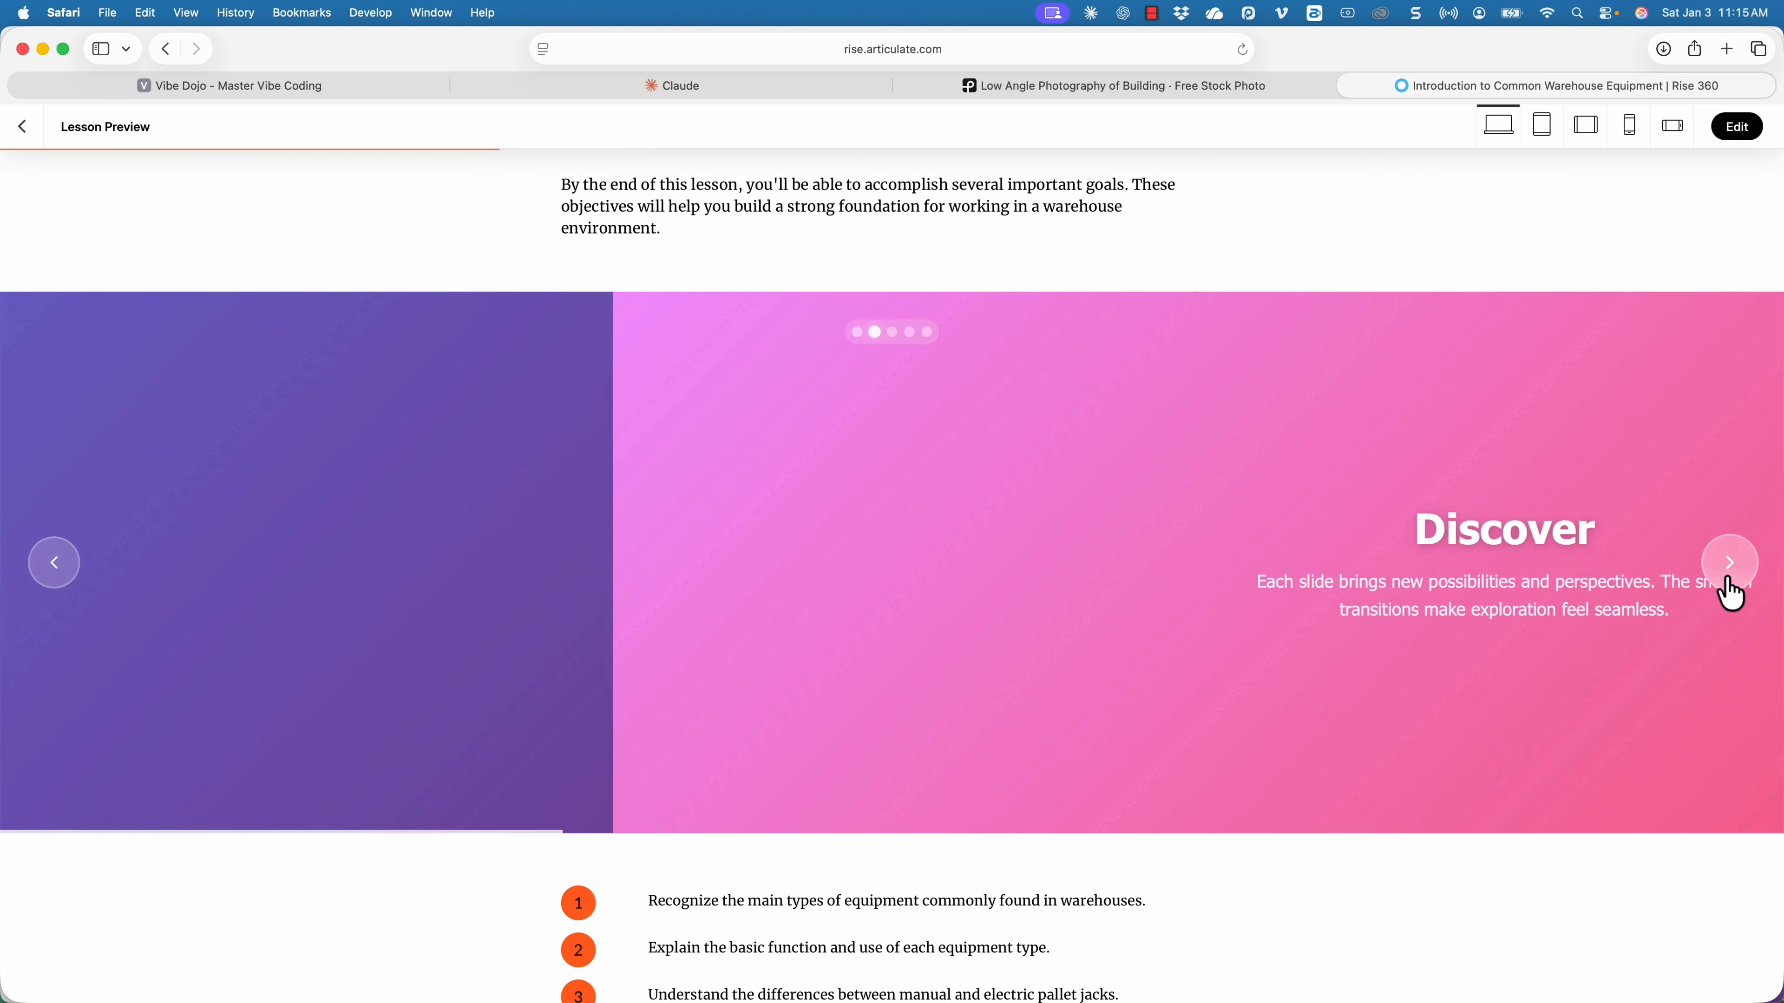
{"action": "left_click", "coordinate": [1730, 583]}
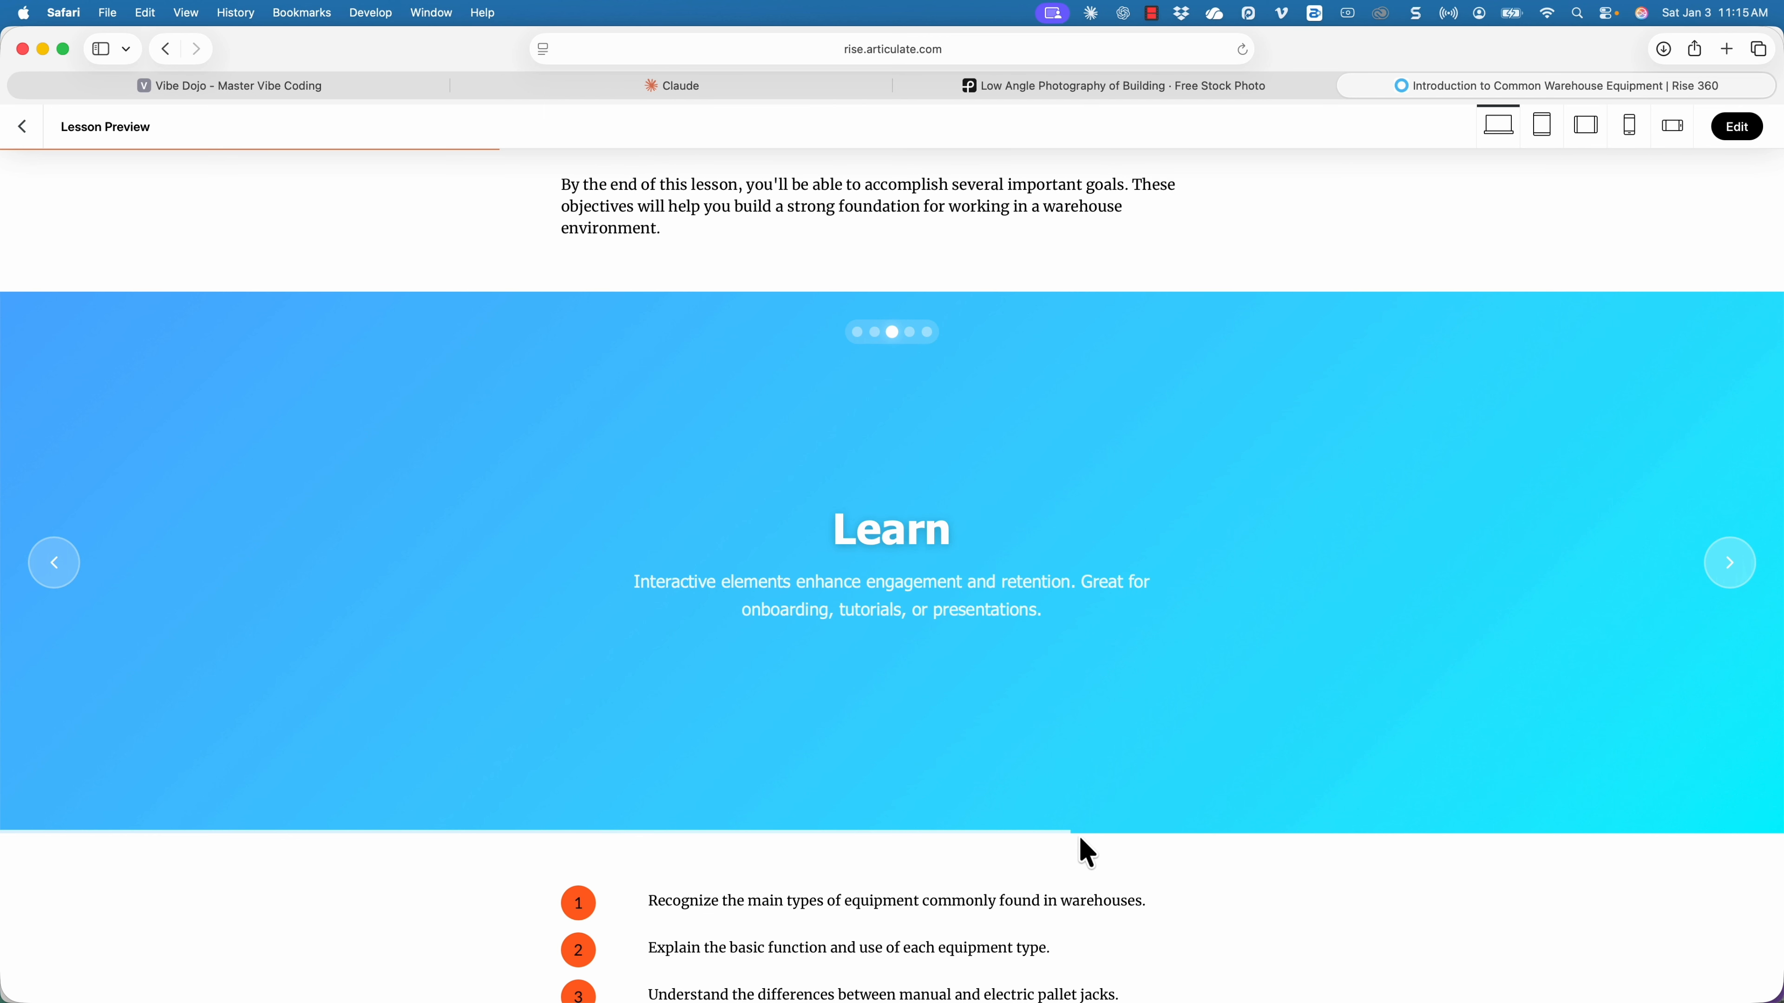
{"action": "left_click", "coordinate": [1730, 581]}
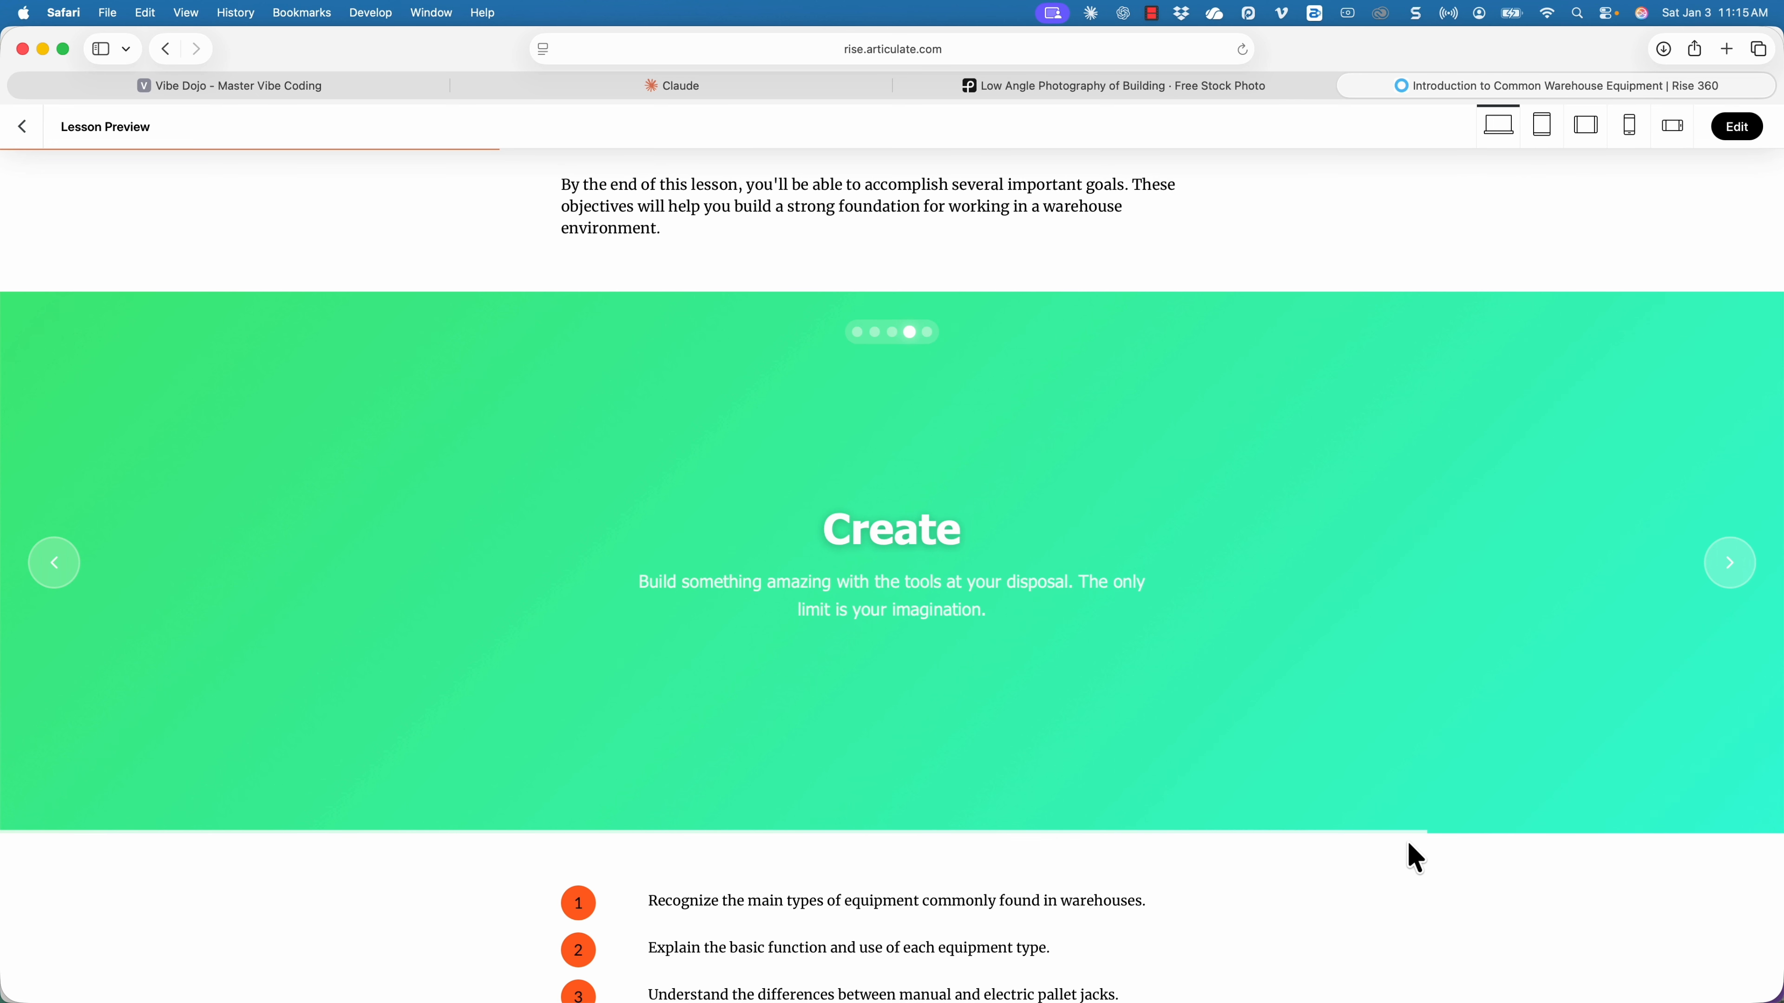
{"action": "left_click", "coordinate": [1730, 570]}
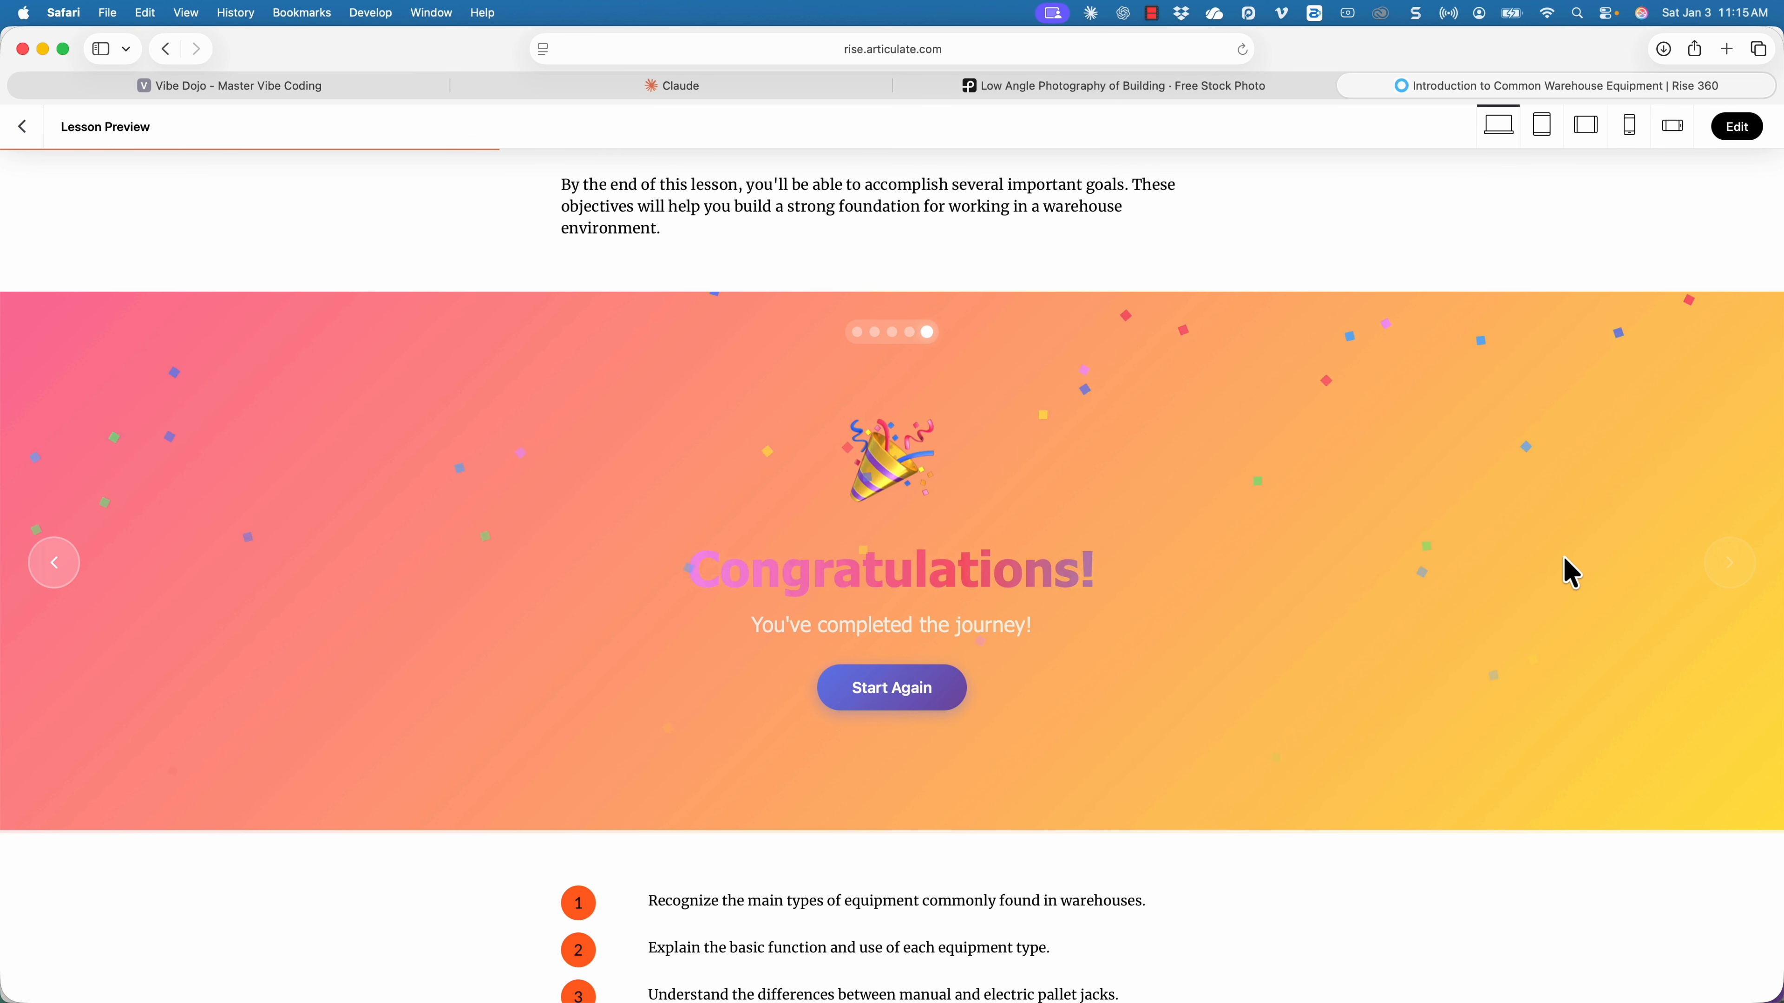